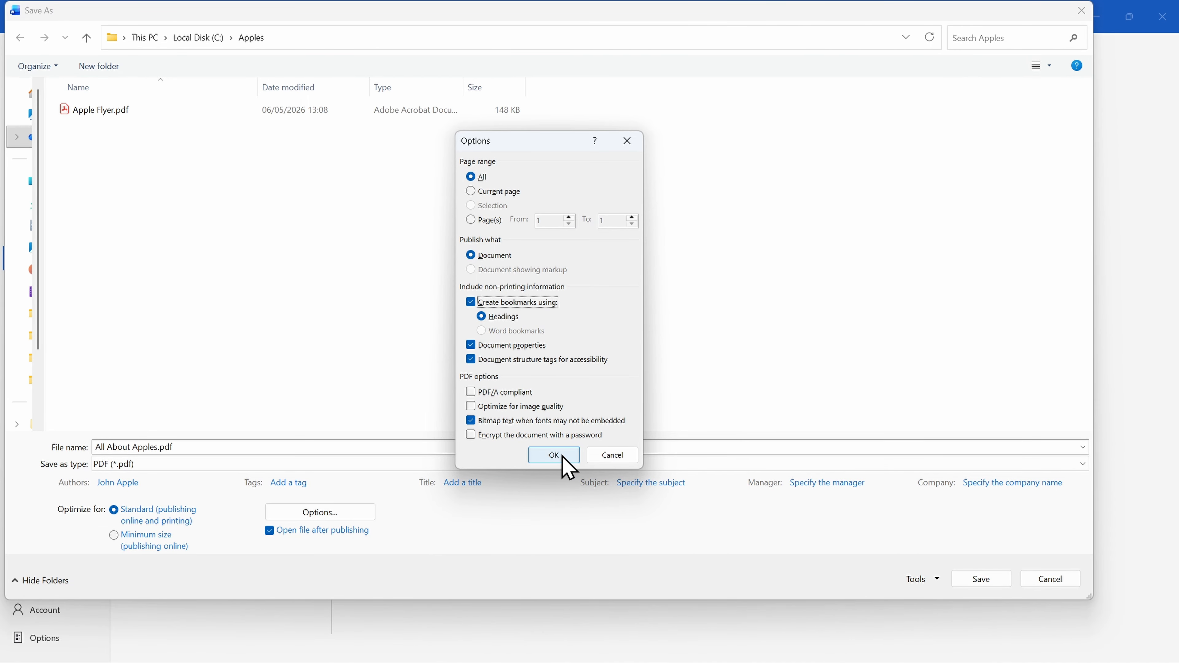
# Accept the PDF options with heading bookmarks and save the document as "All About Apples and Farming.pdf" in the Apples folder.
pyautogui.click(555, 455)
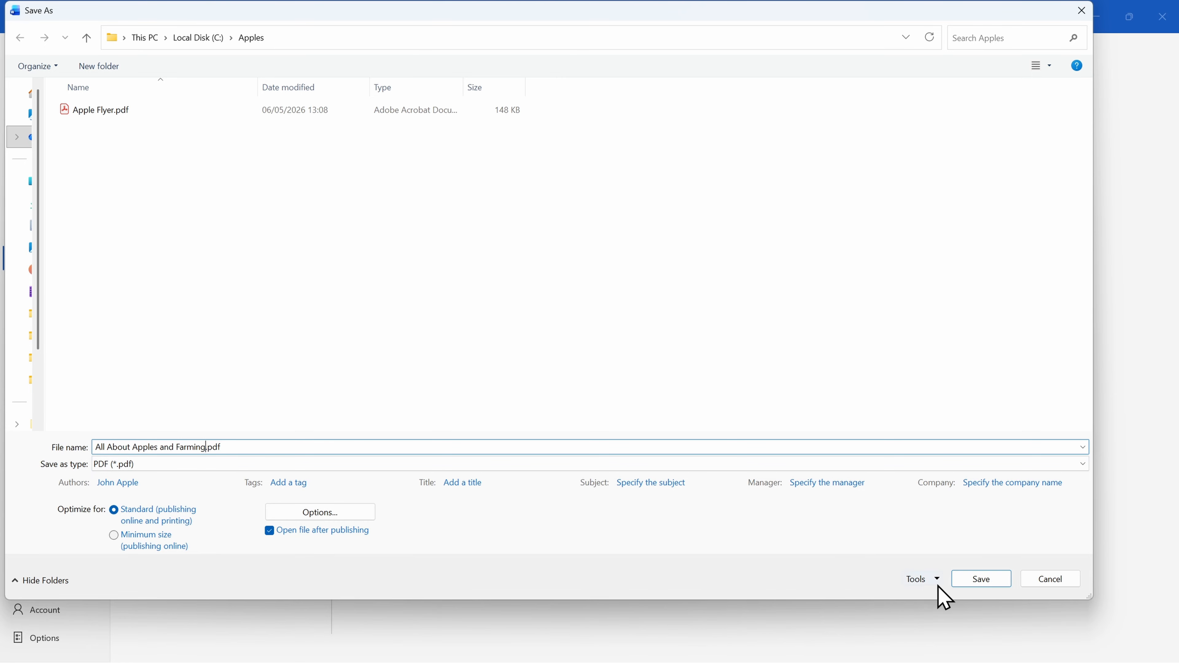
pyautogui.click(987, 584)
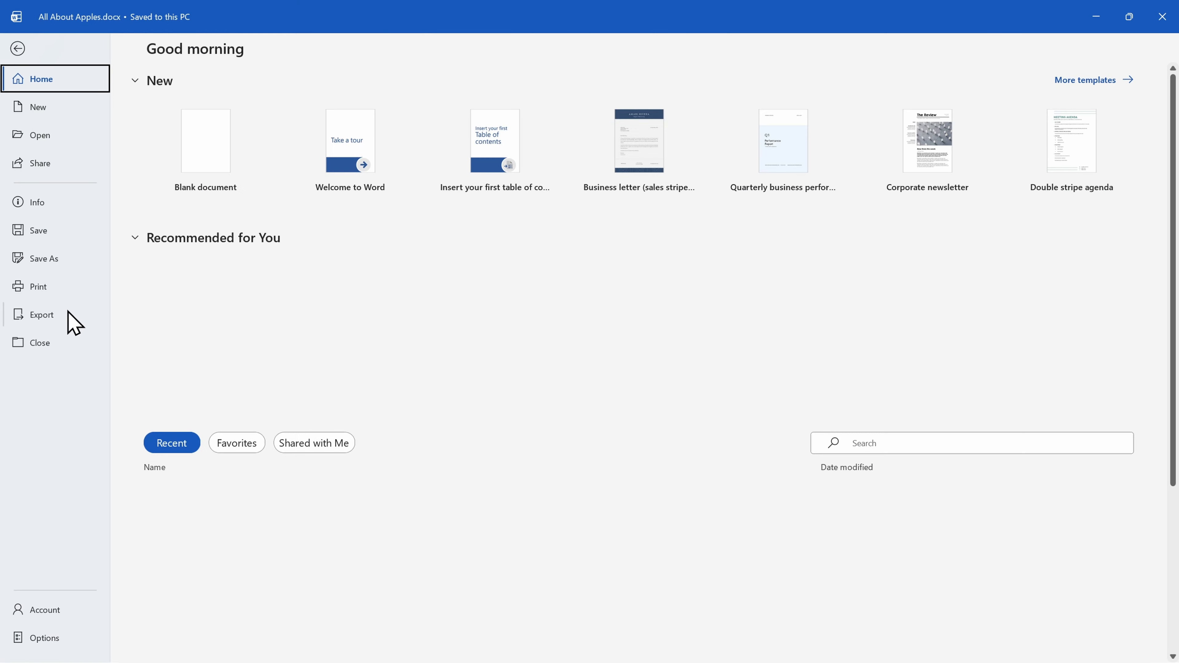
# Export the document with Create PDF/XPS, accept the PDF options, and publish it as "All About Apples.pdf" in the Apples folder.
pyautogui.click(73, 327)
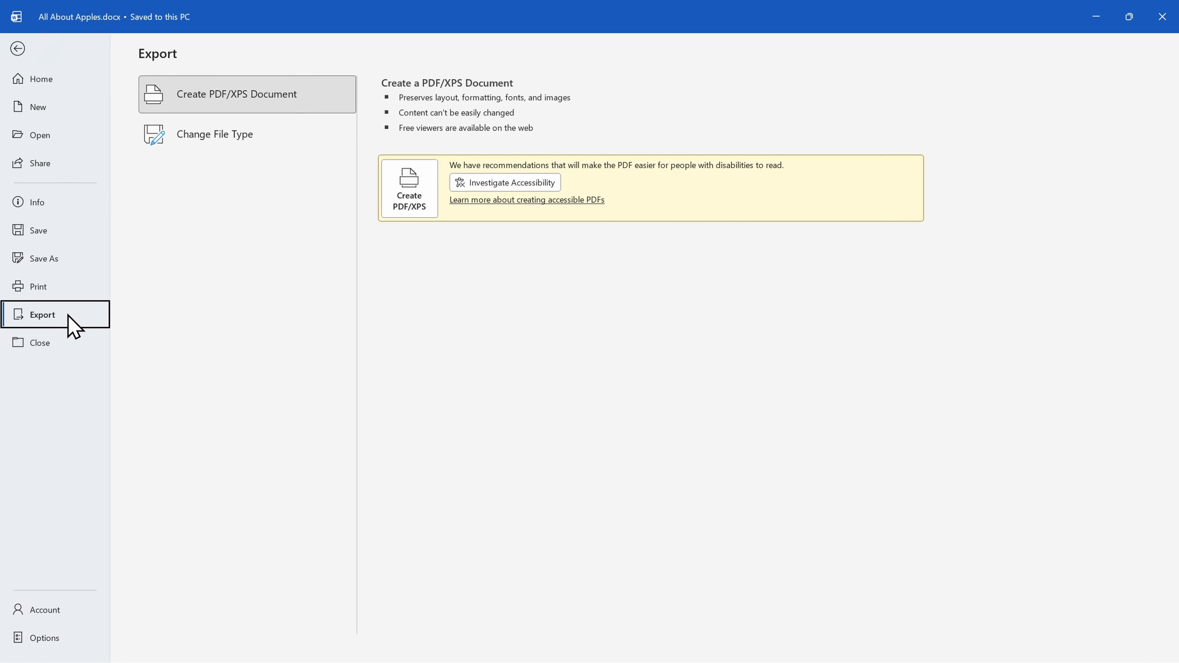
pyautogui.click(415, 200)
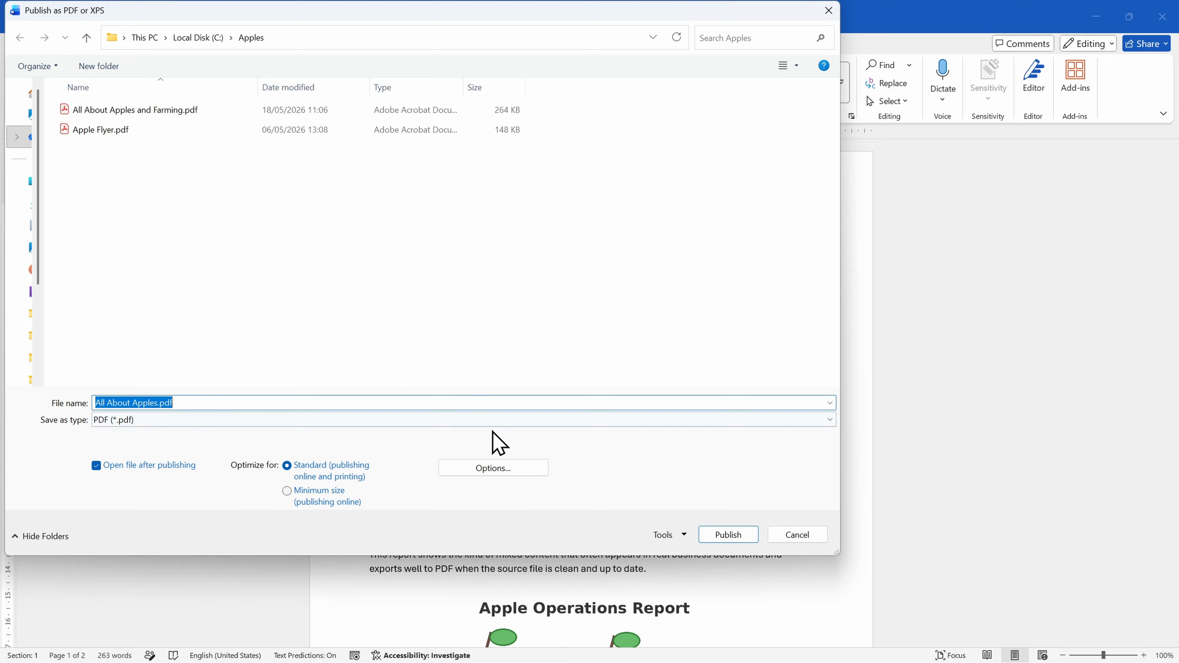
pyautogui.click(509, 468)
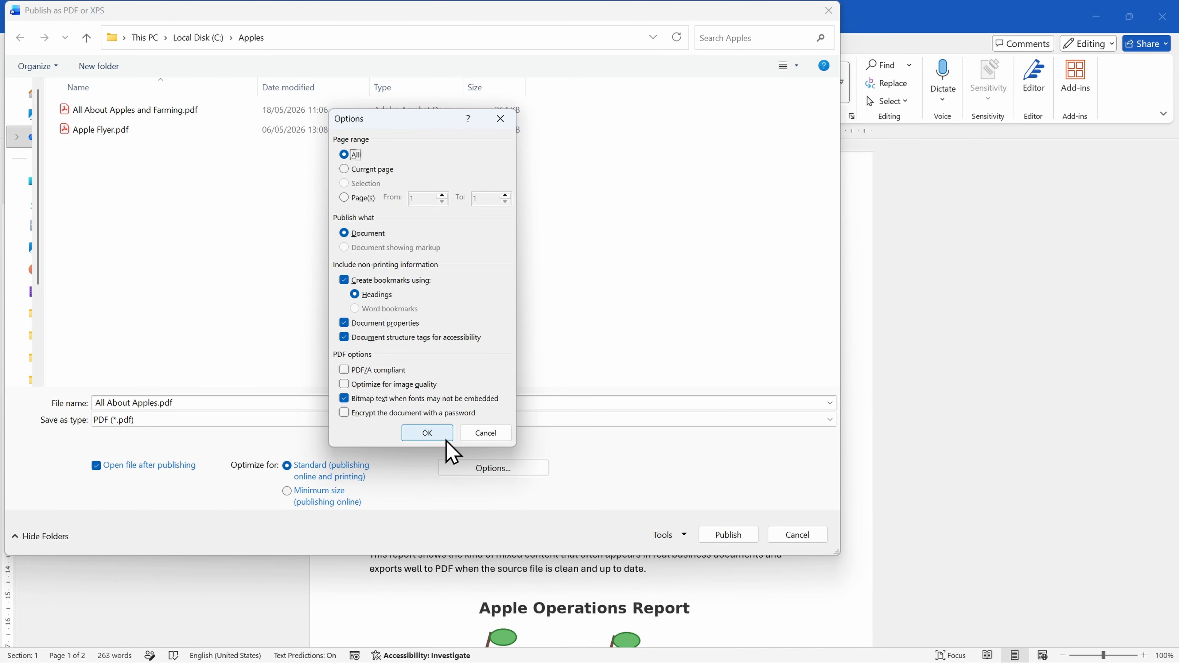
pyautogui.click(433, 435)
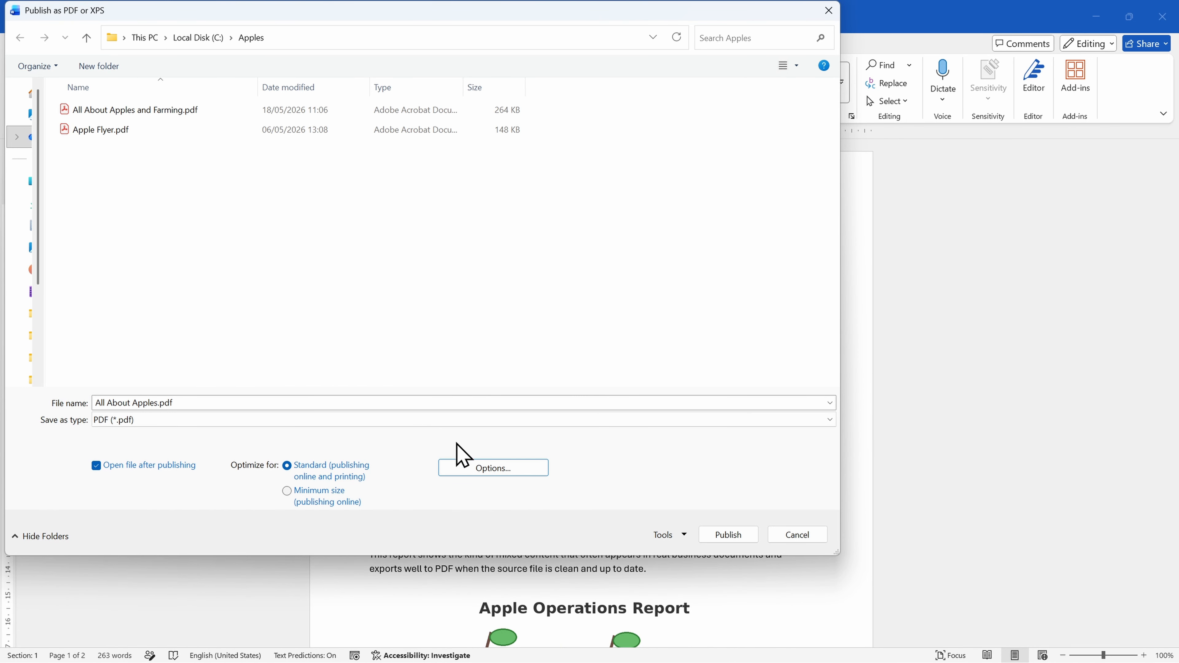
pyautogui.click(728, 540)
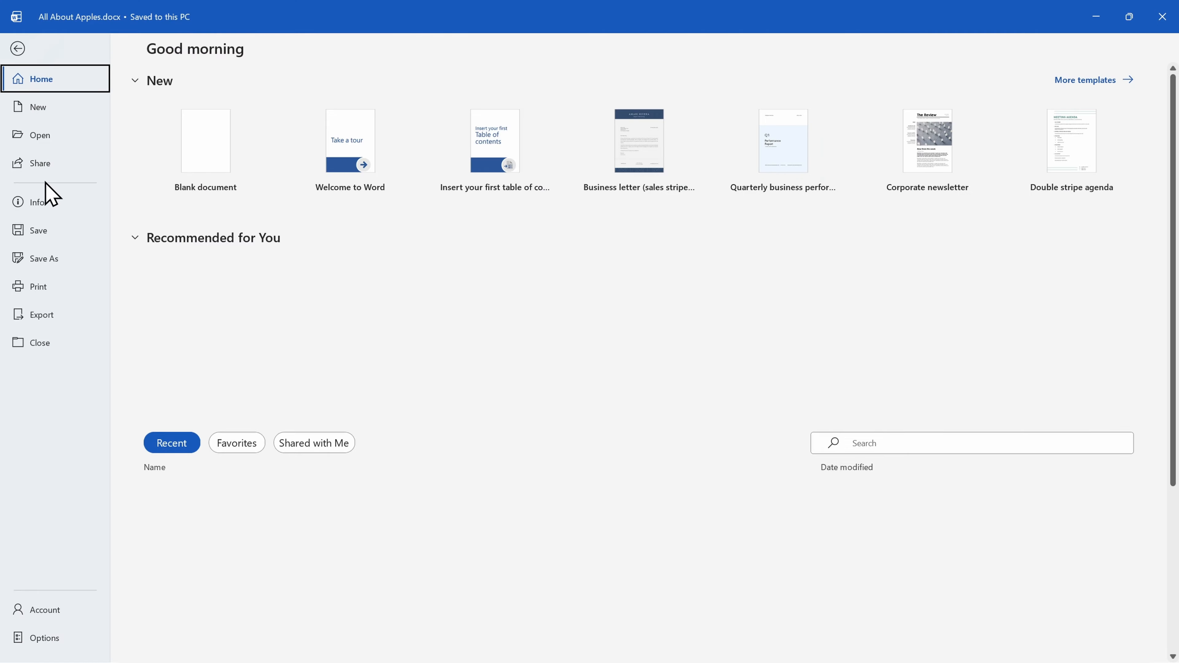
# Print the whole document with Microsoft Print to PDF and save the output as "Apples PDF" in the Apples folder.
pyautogui.click(60, 290)
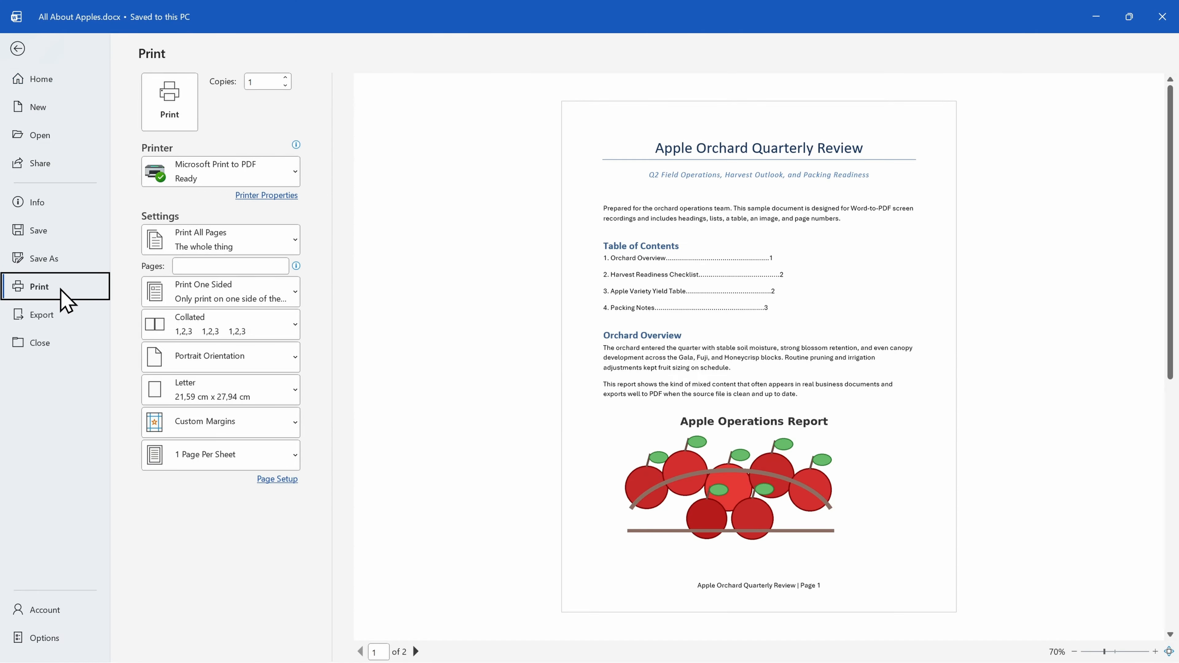
pyautogui.click(286, 170)
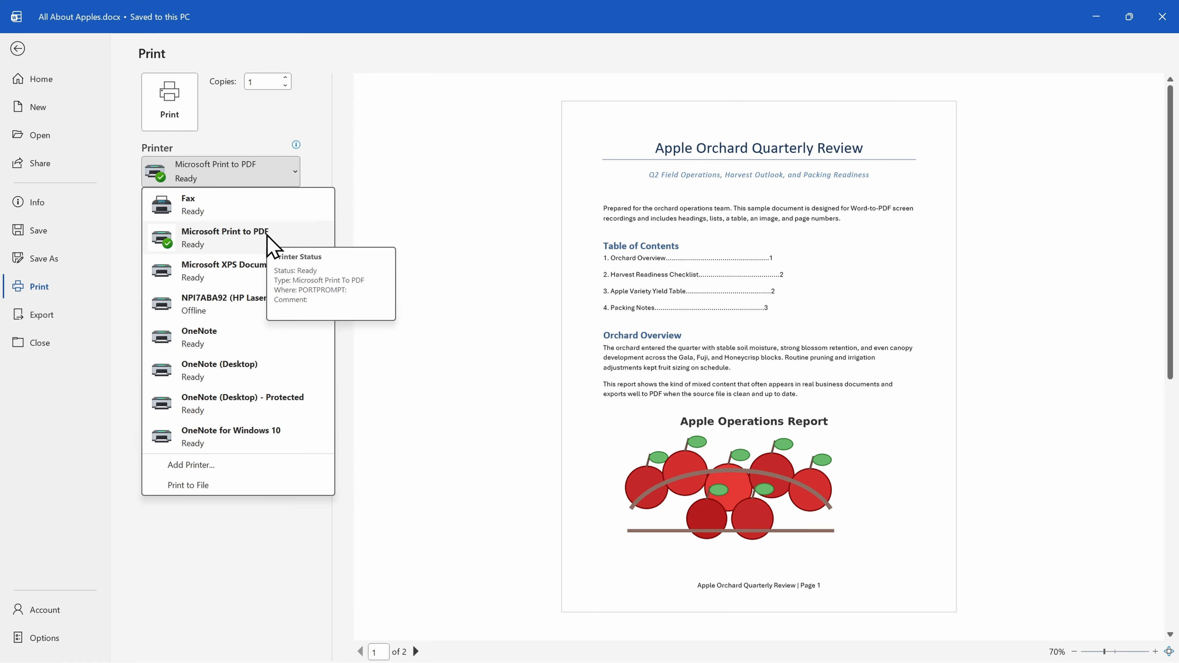
pyautogui.click(270, 243)
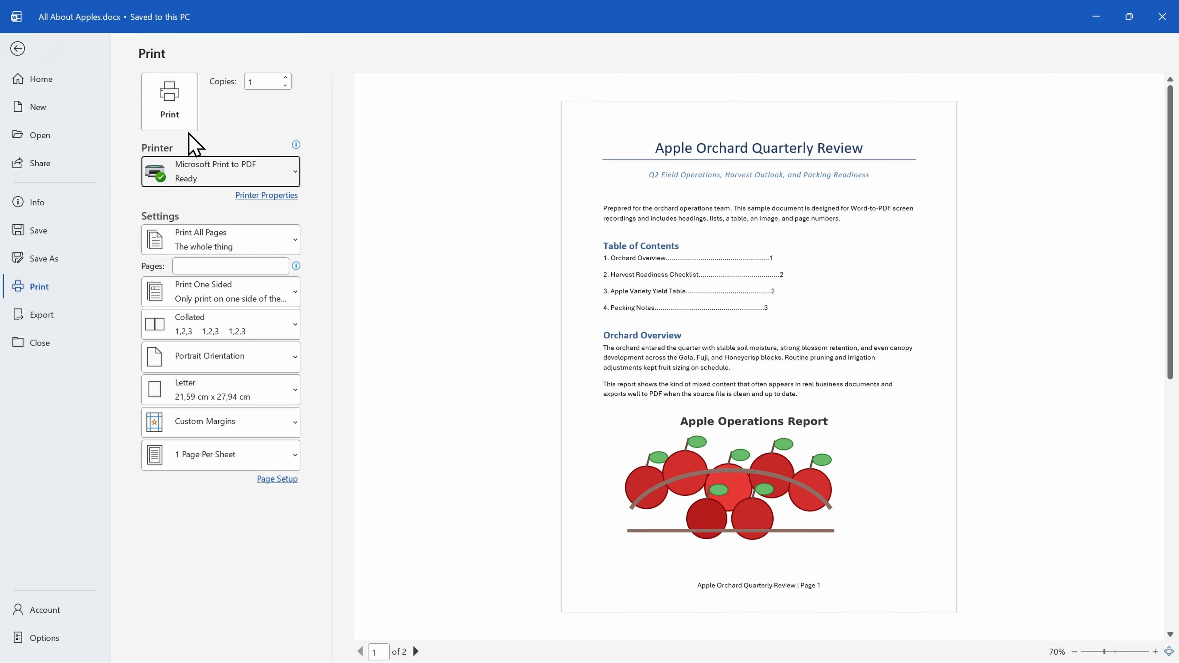
pyautogui.click(179, 122)
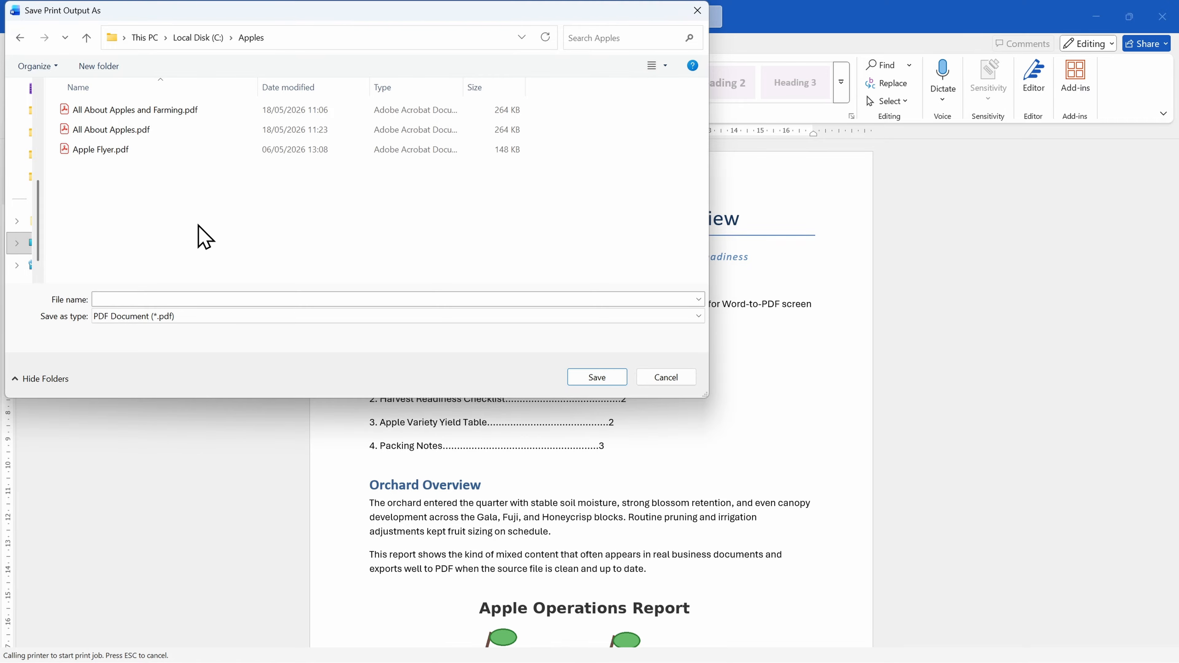
pyautogui.click(158, 298)
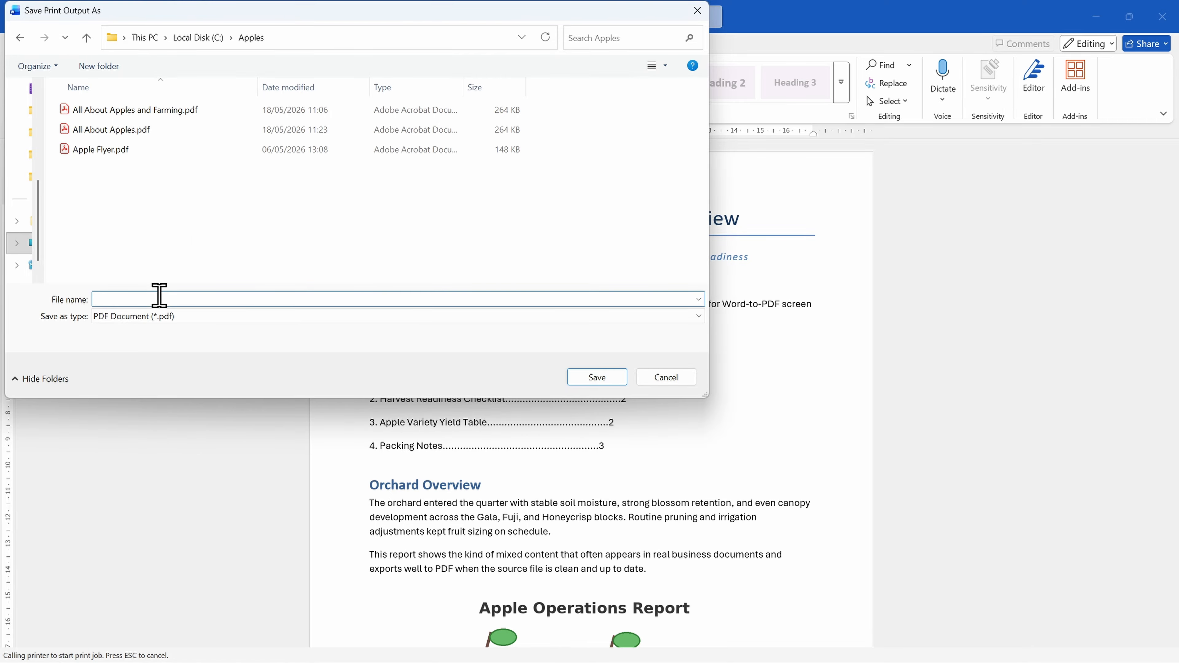
pyautogui.write('Apples')
pyautogui.write('PDF')
pyautogui.click(616, 371)
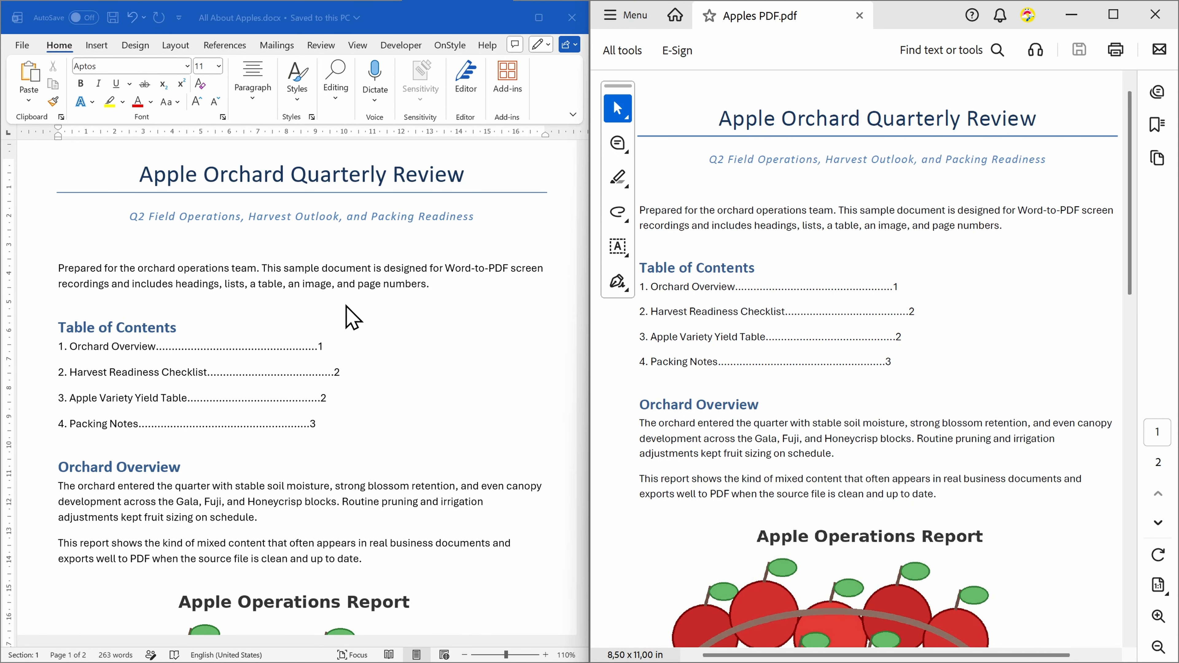
# Compare the layout, image, table and lists of the Word document with those in Apples PDF.pdf through to the last page.
pyautogui.scroll(-5, 379, 329)
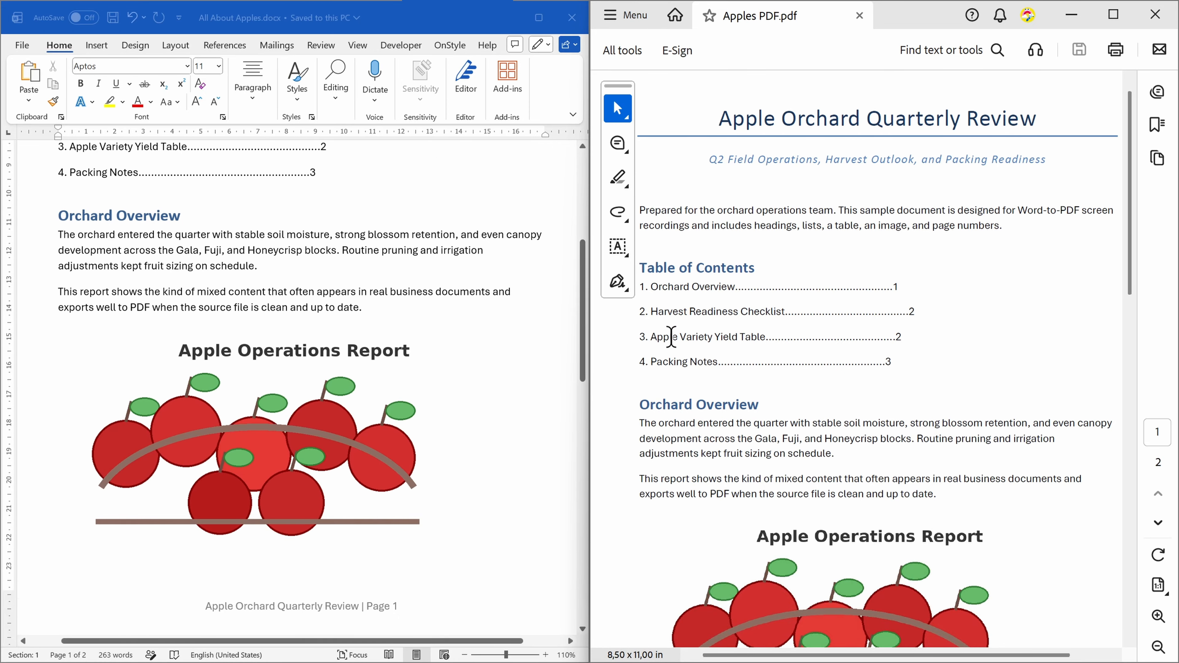
pyautogui.scroll(-2, 964, 351)
pyautogui.scroll(-3, 964, 351)
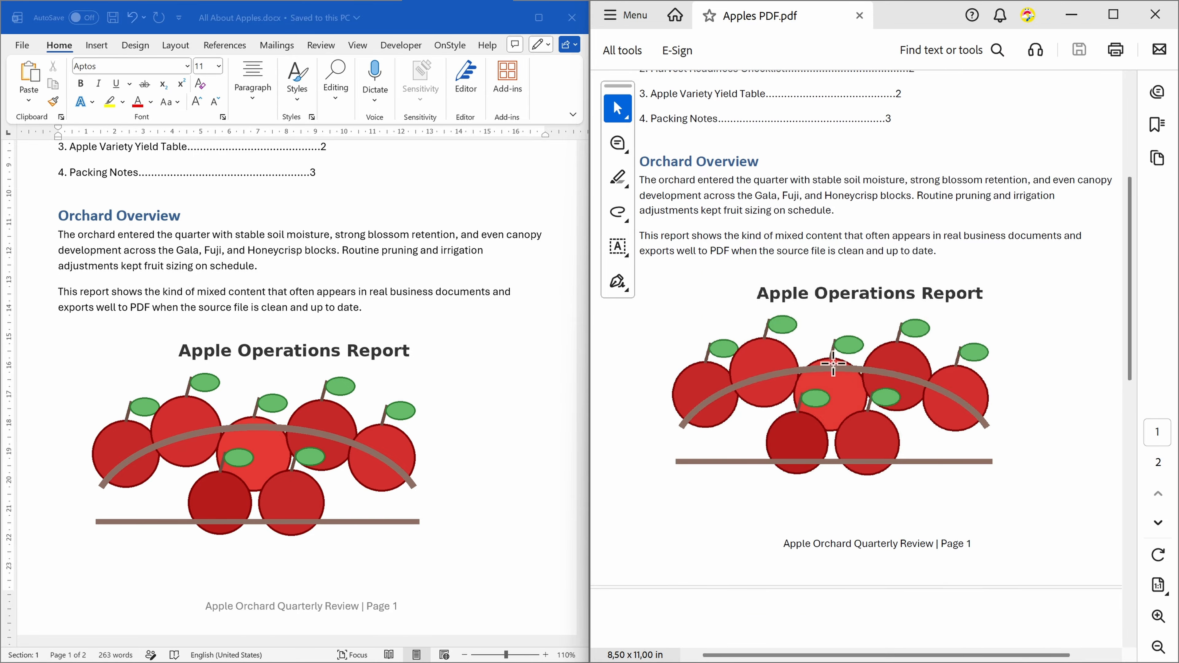
pyautogui.scroll(-3, 469, 413)
pyautogui.scroll(-6, 469, 413)
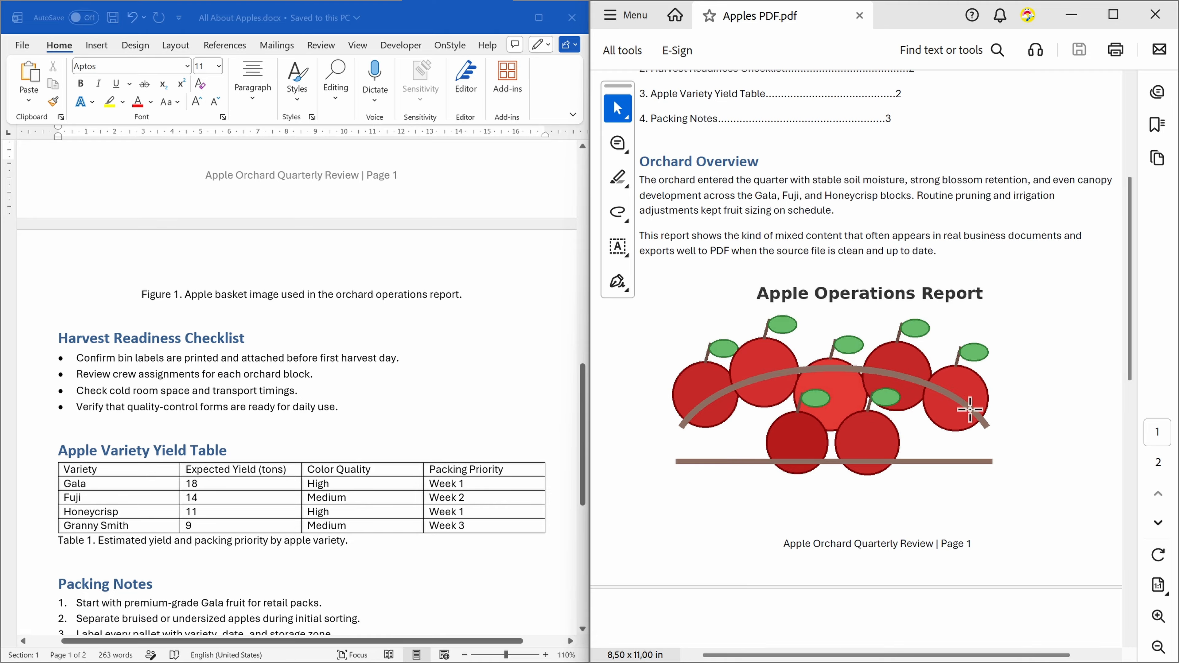
pyautogui.scroll(-5, 1067, 409)
pyautogui.scroll(-1, 1072, 416)
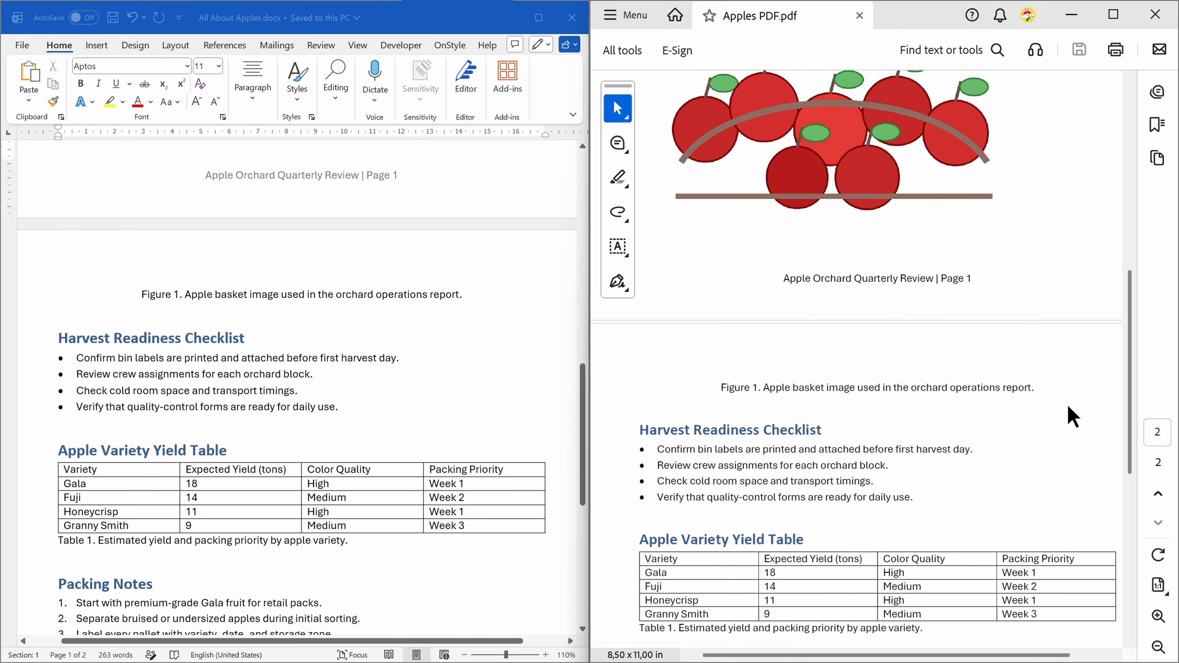
pyautogui.scroll(-1, 1072, 416)
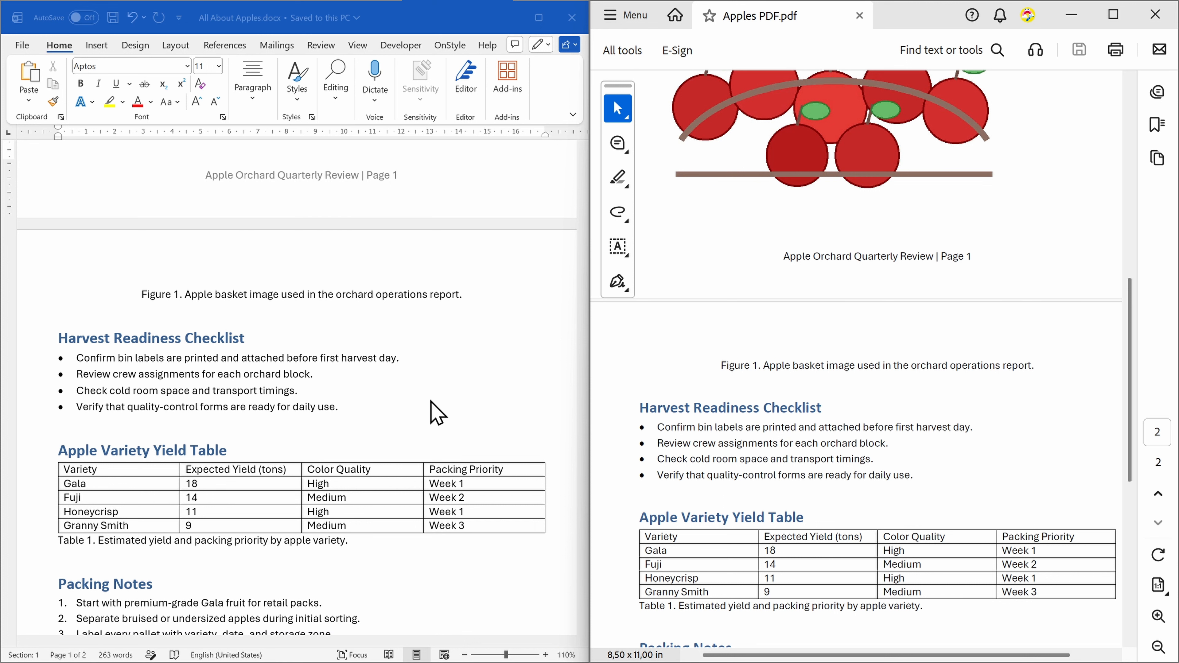
pyautogui.scroll(-3, 434, 413)
pyautogui.scroll(-5, 947, 395)
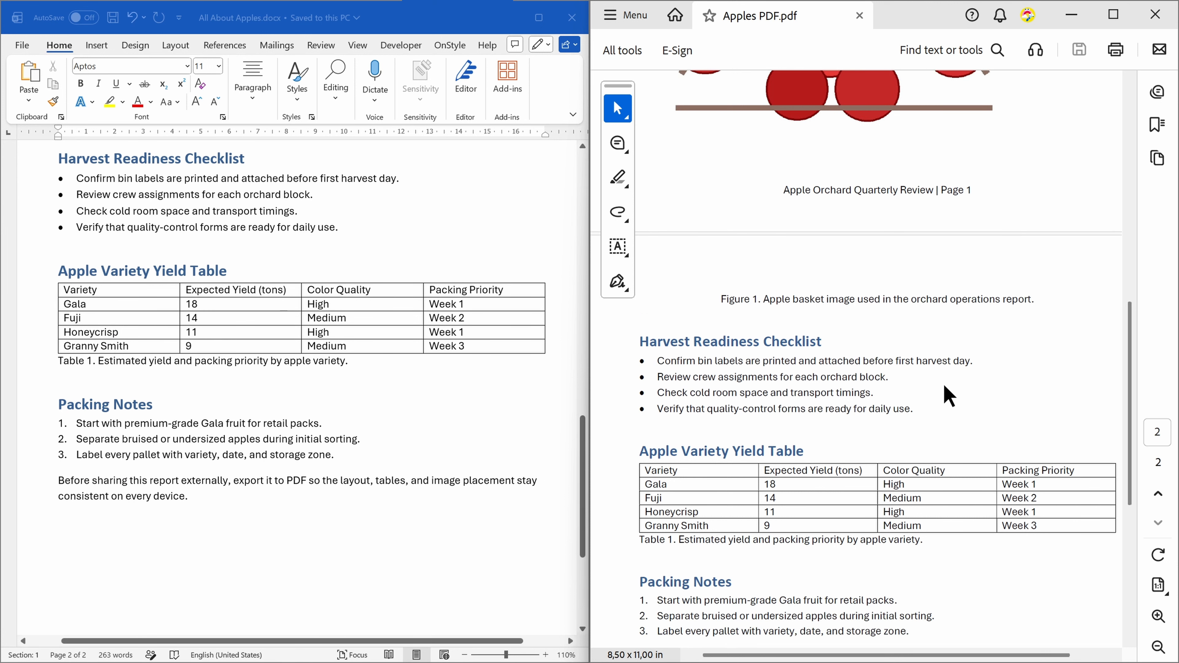
pyautogui.scroll(-1, 988, 395)
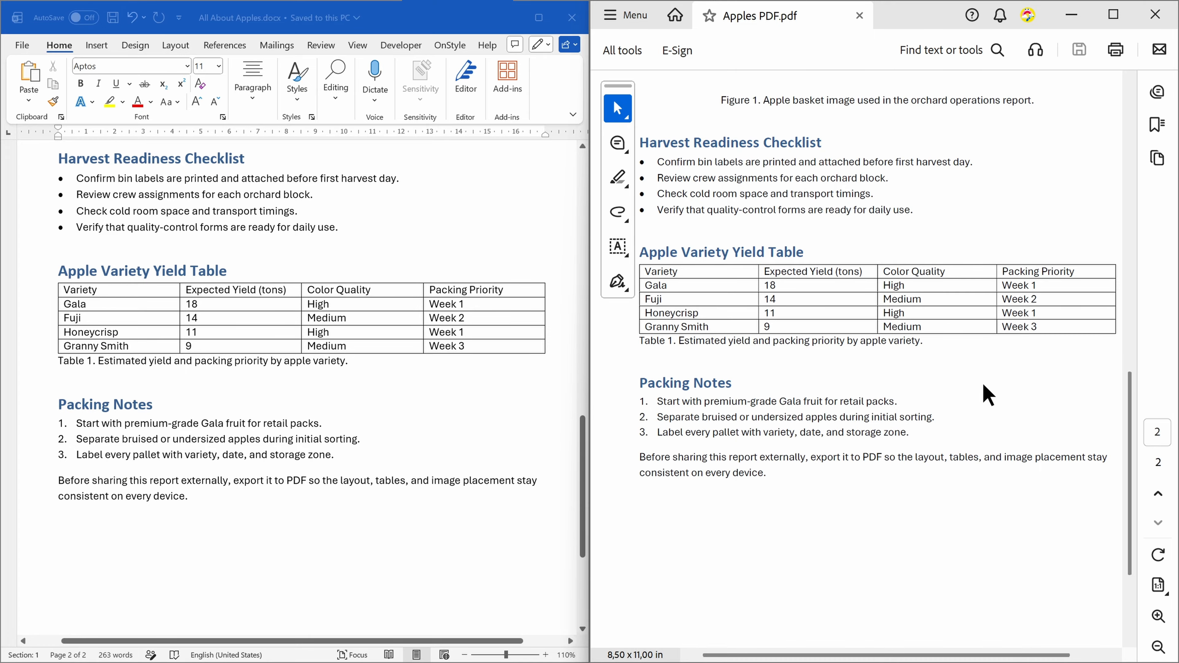
pyautogui.scroll(-1, 987, 394)
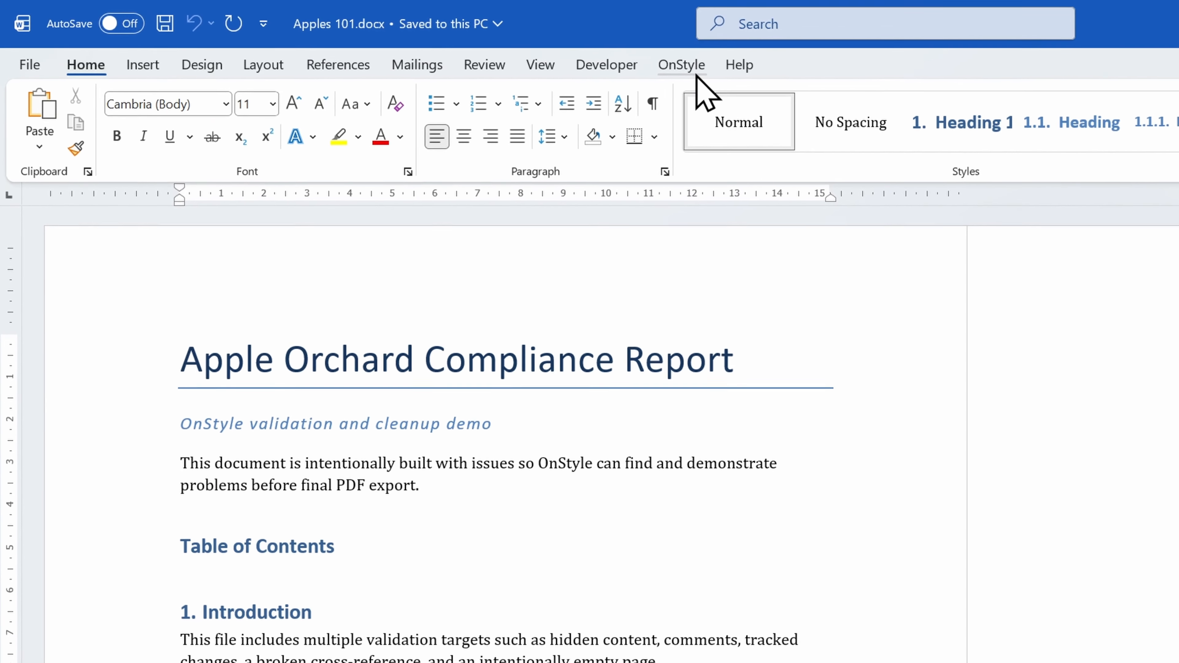
# Assign the OnStyle document configuration Professional (EN)-1.1.0.0 to the Apples 101 document.
pyautogui.click(696, 74)
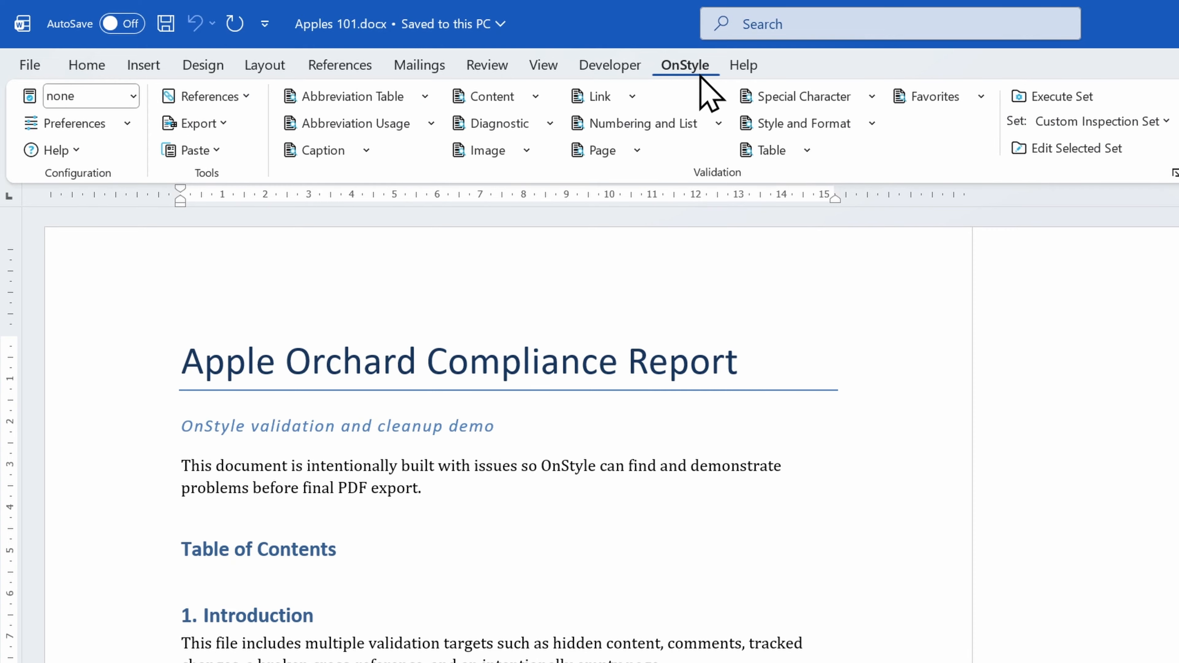
pyautogui.click(125, 104)
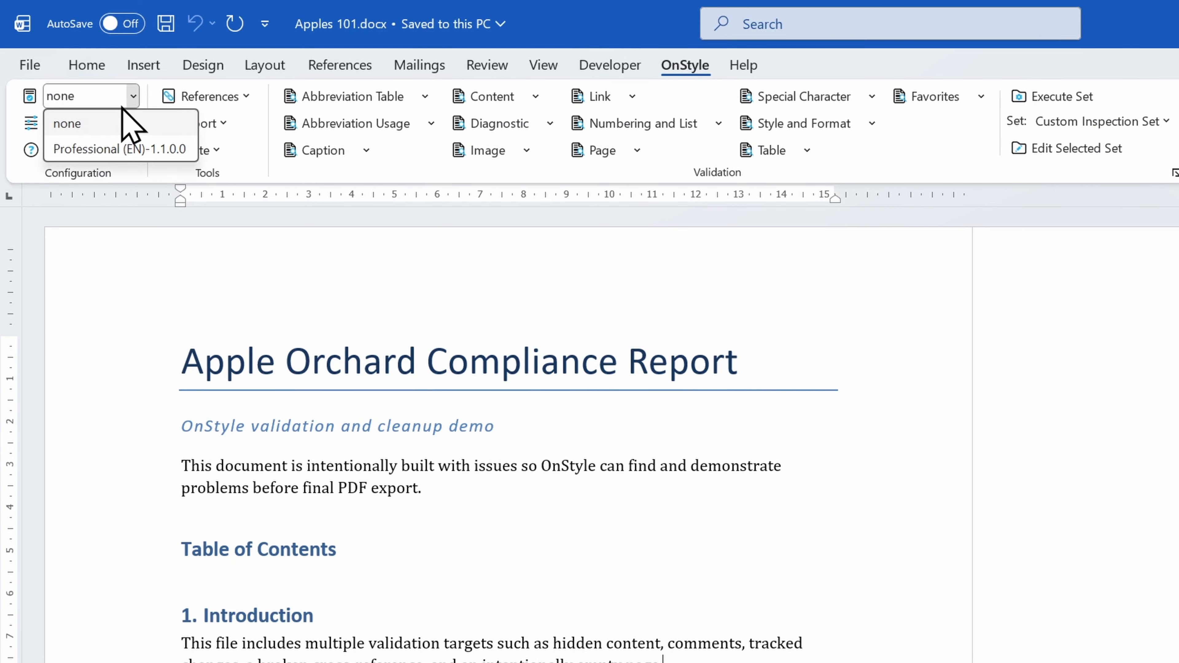
pyautogui.click(170, 149)
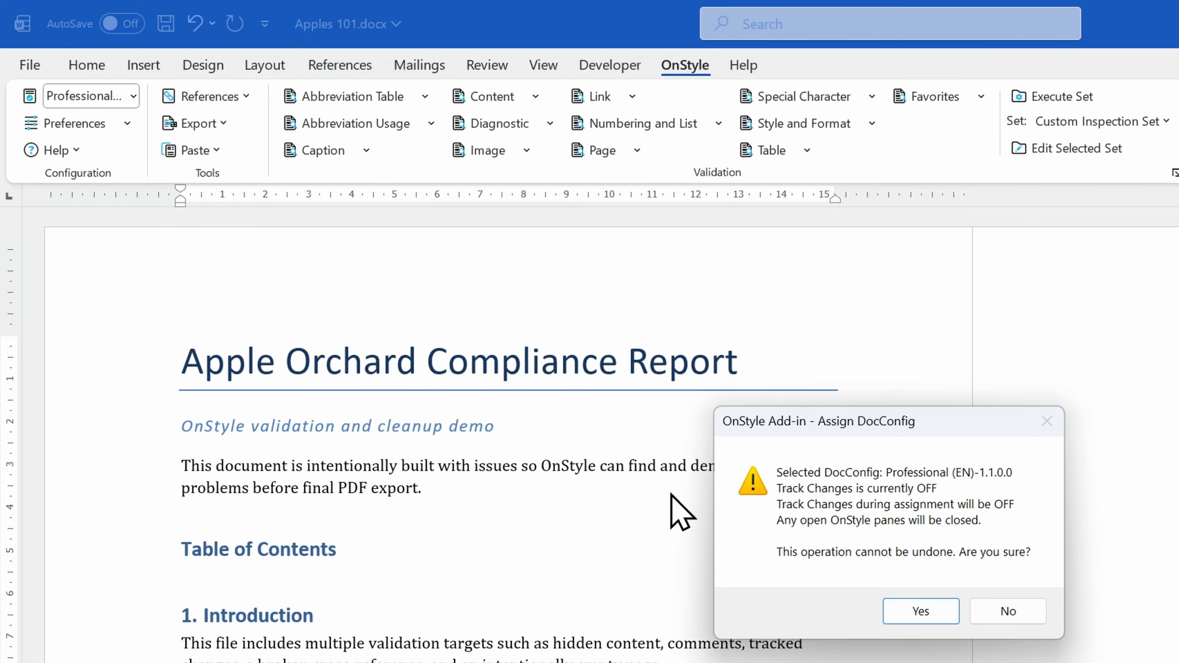
pyautogui.click(903, 618)
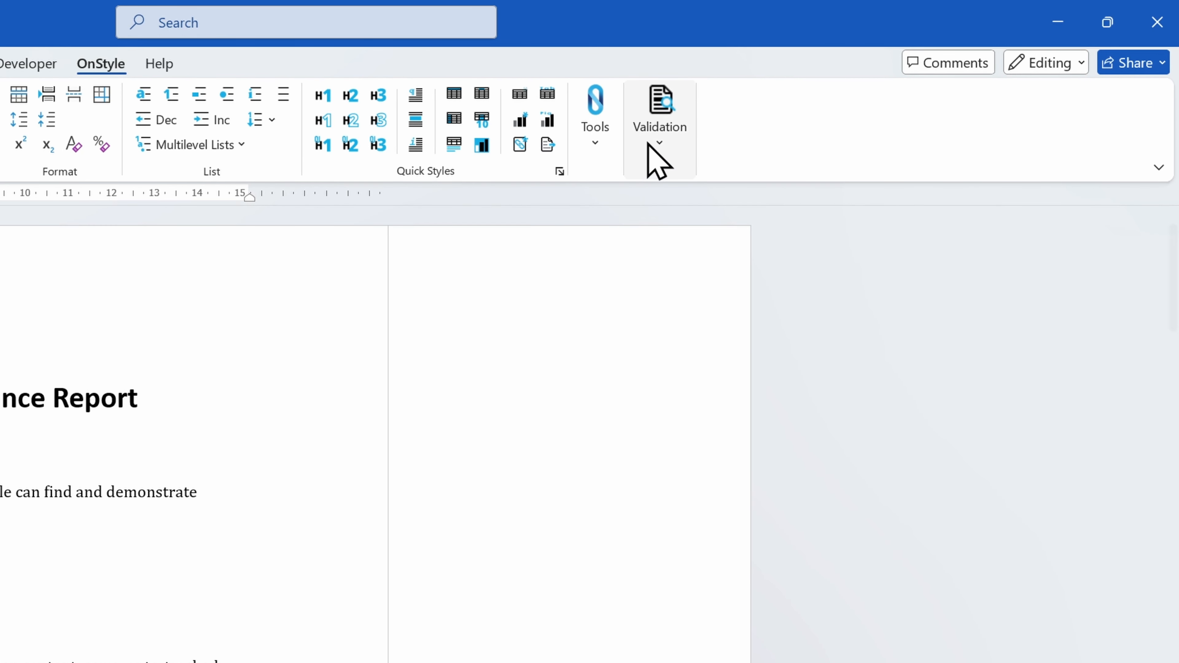
# Run the OnStyle Favorites inspections and fix the broken cross-reference with Remove Text.
pyautogui.click(658, 160)
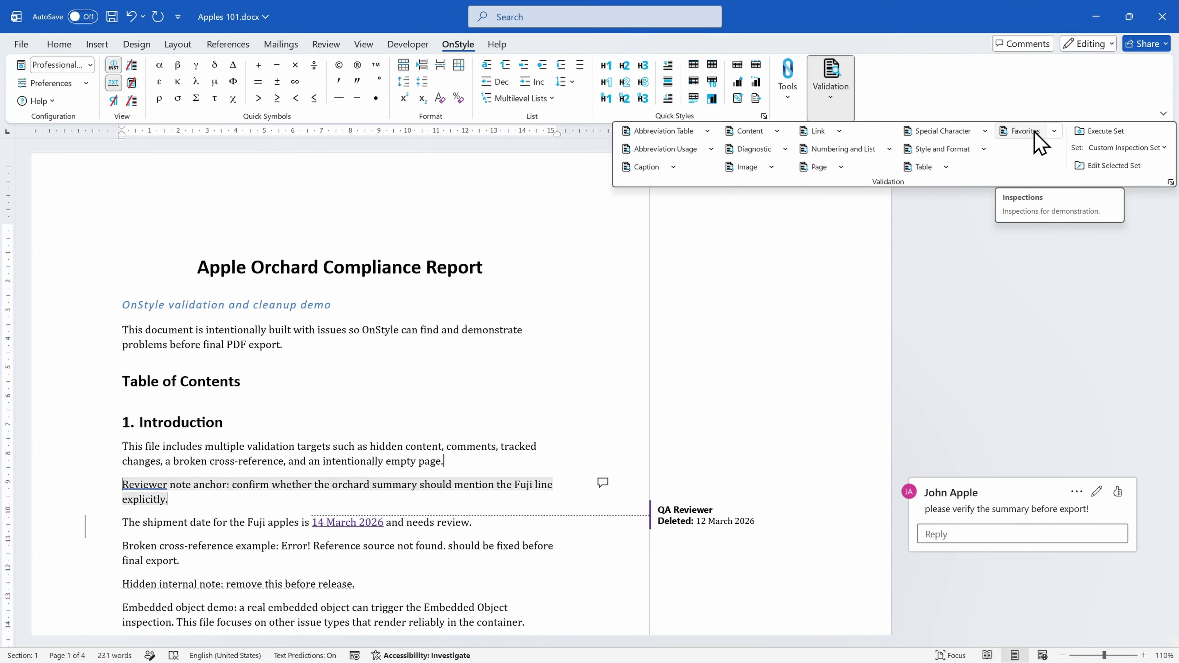
pyautogui.click(1035, 133)
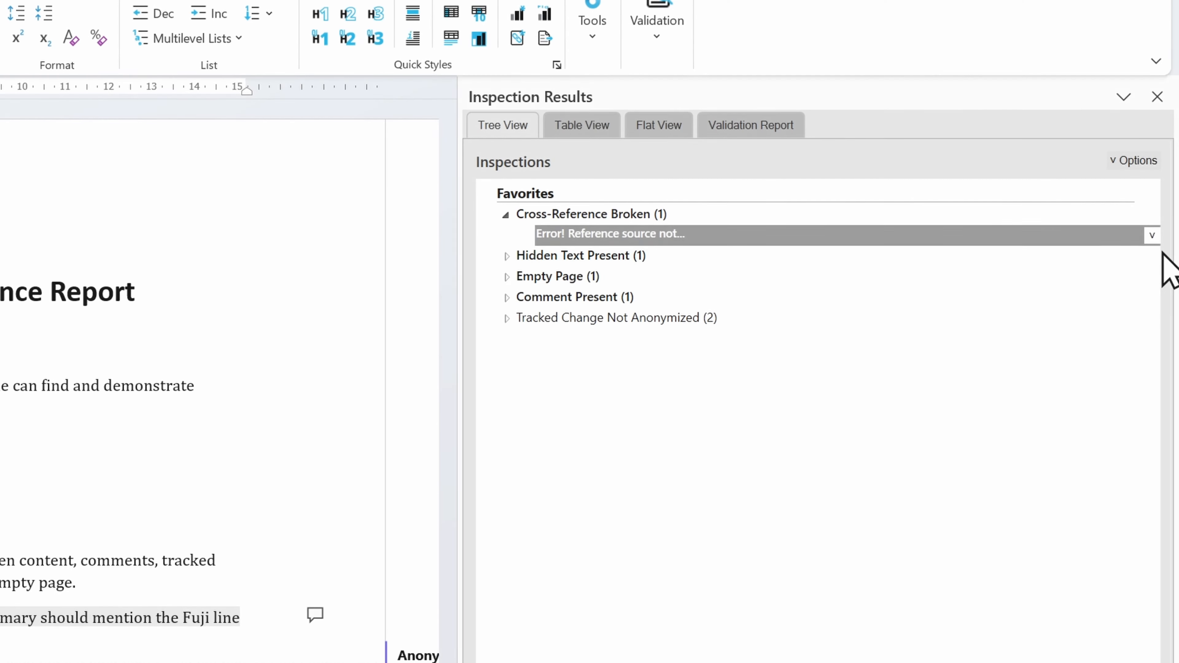
pyautogui.click(1151, 236)
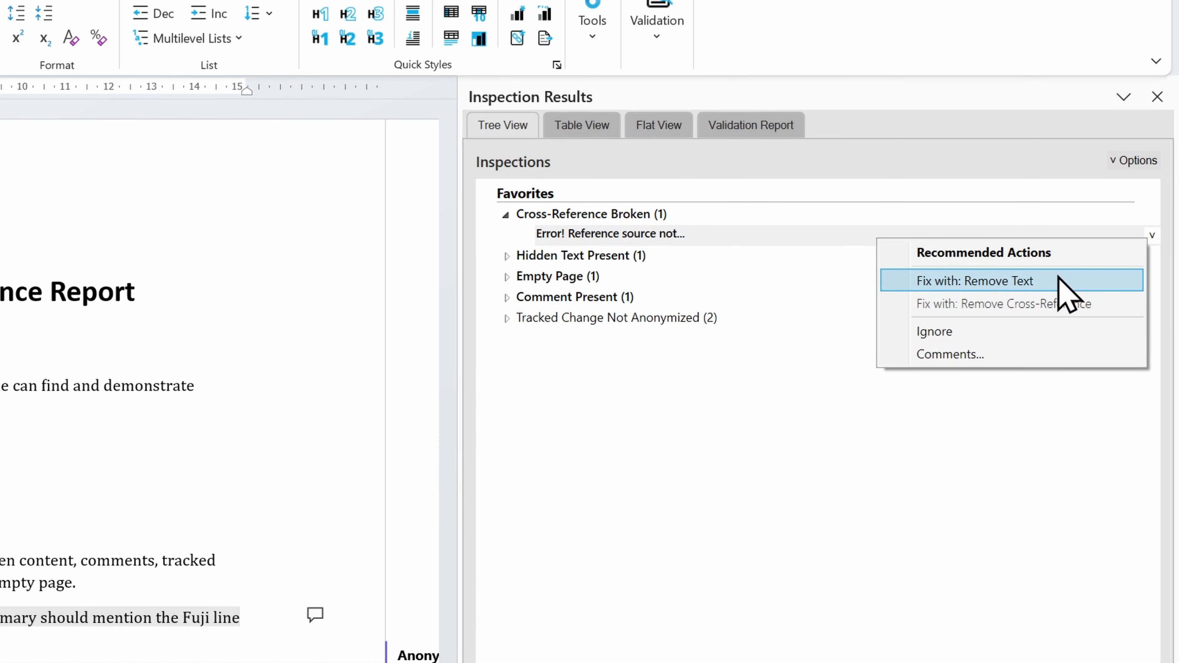
pyautogui.click(1059, 280)
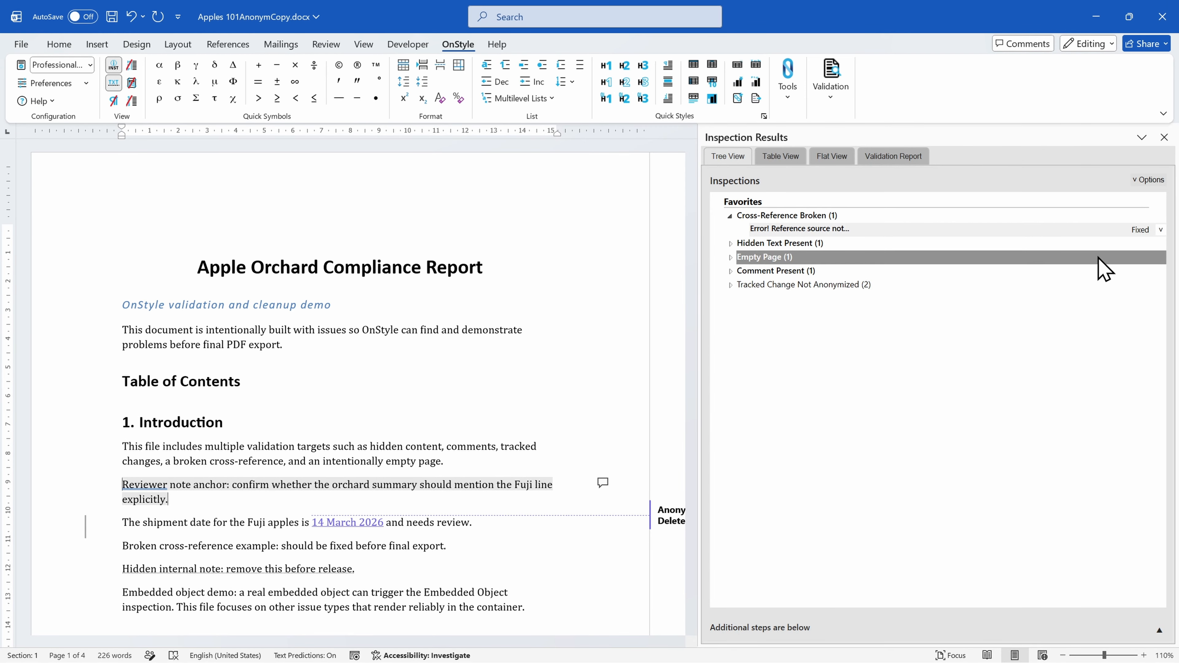
# Fix the "Hidden internal note" finding under Hidden Text Present with Remove Text.
pyautogui.click(730, 243)
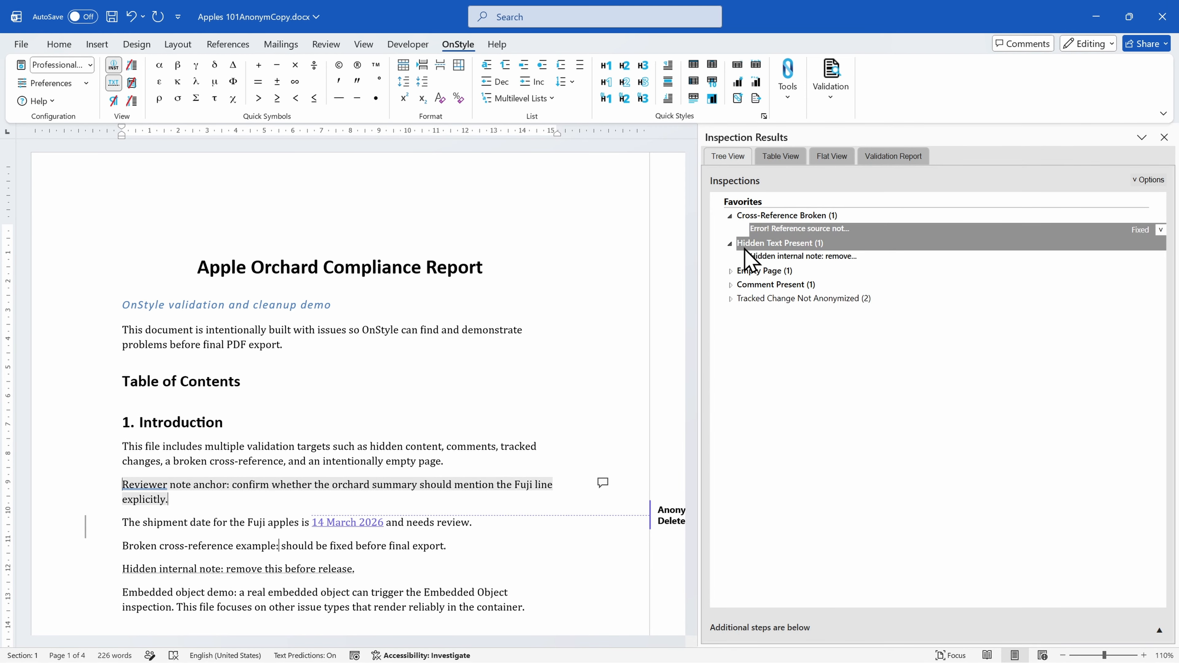
pyautogui.click(1123, 258)
pyautogui.click(1160, 257)
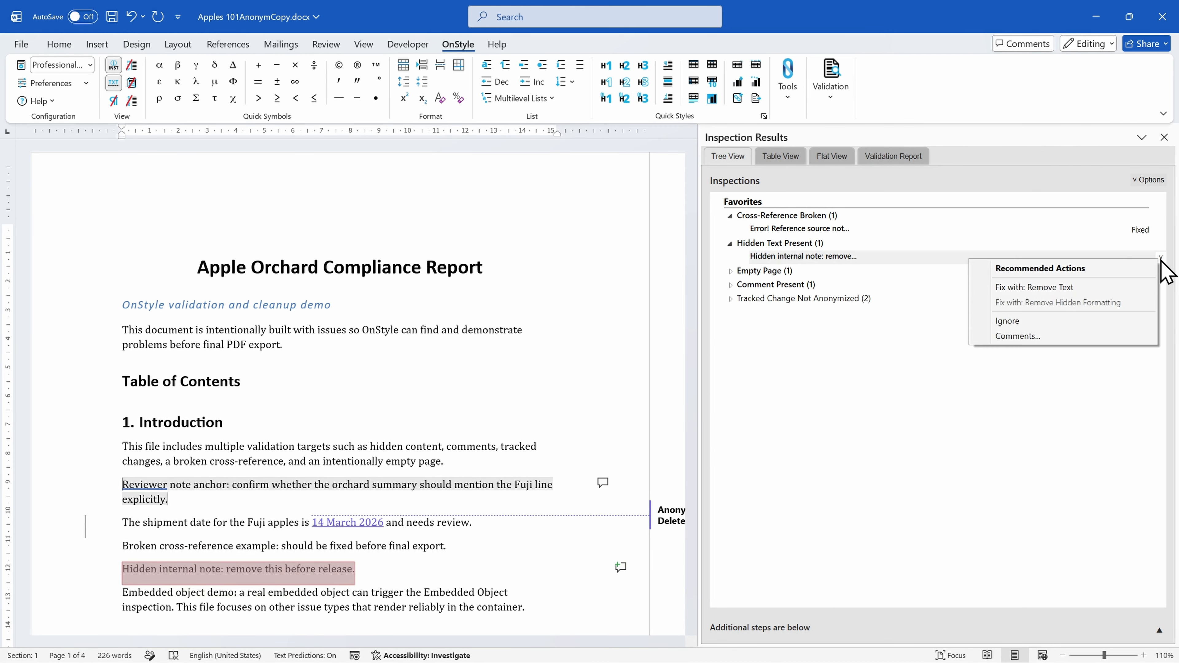
pyautogui.click(1075, 287)
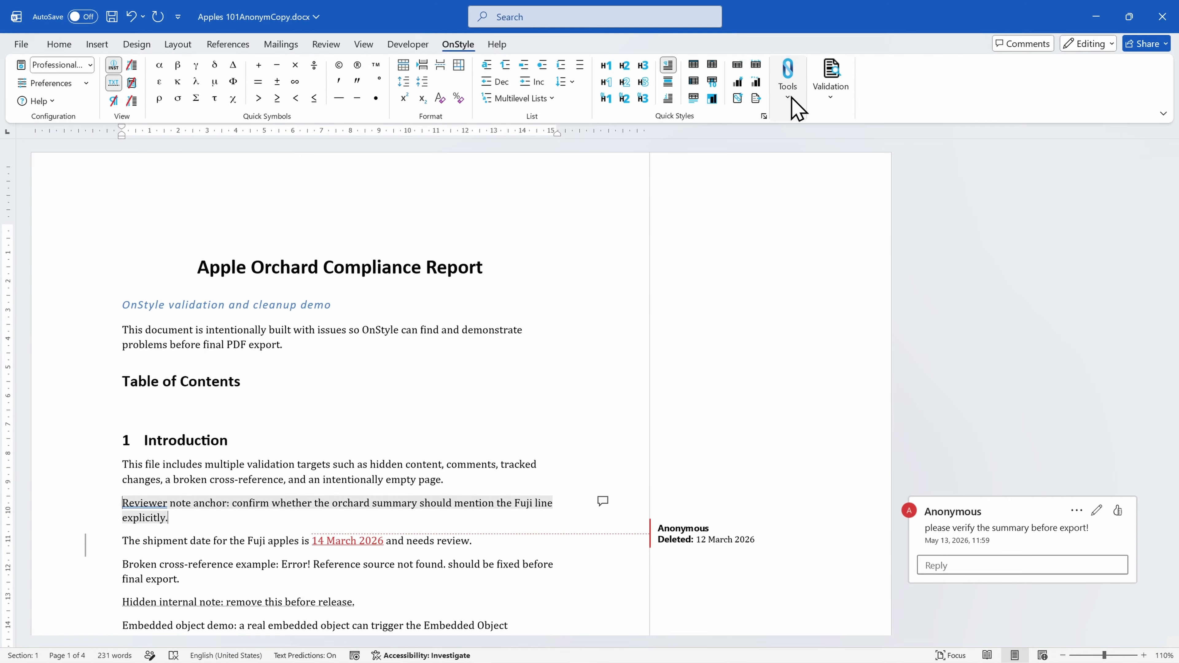
# Insert a table of contents under the Table of Contents heading using the OnStyle Insert TOC (All) tool.
pyautogui.click(791, 98)
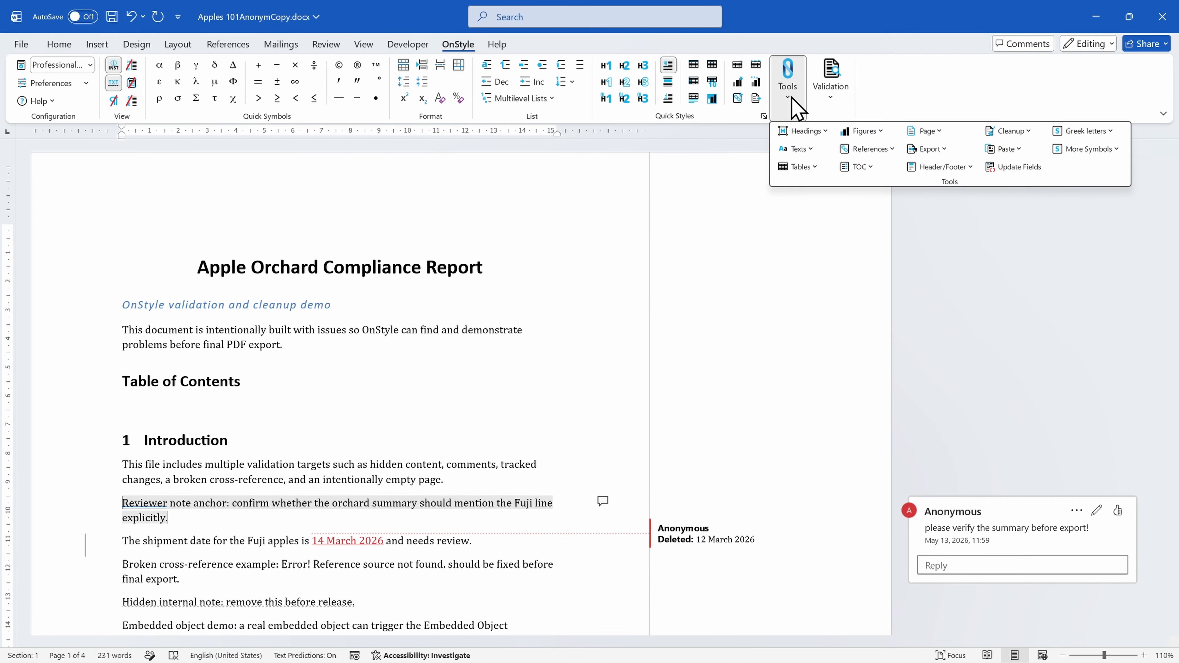
pyautogui.click(858, 167)
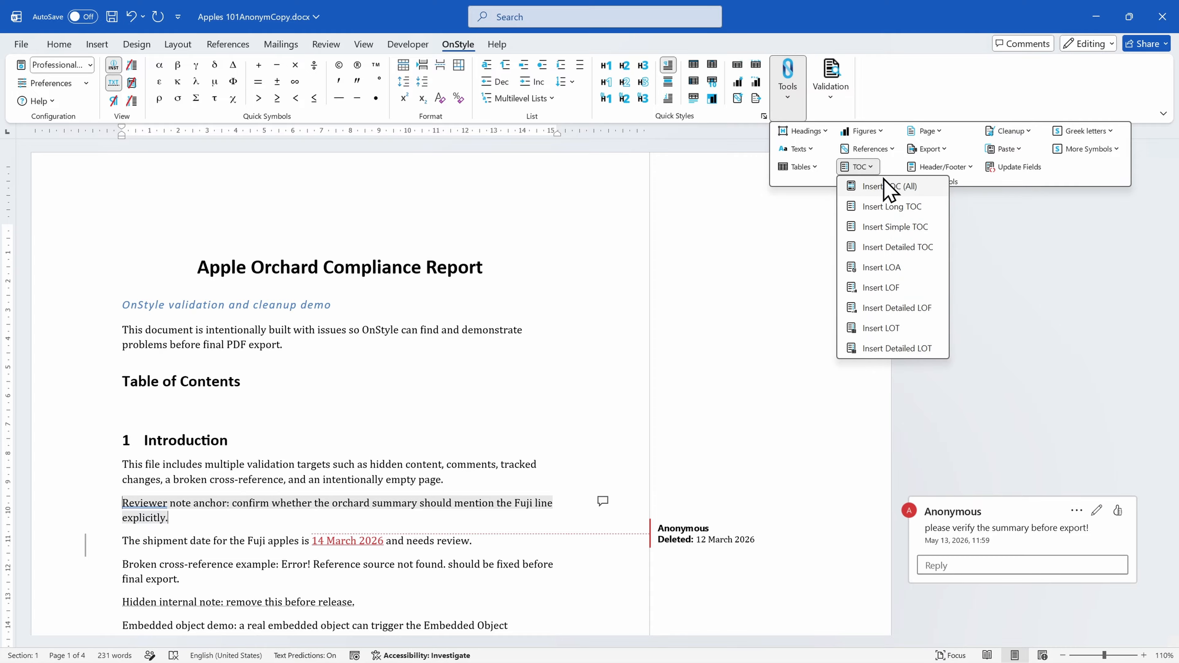
pyautogui.click(922, 186)
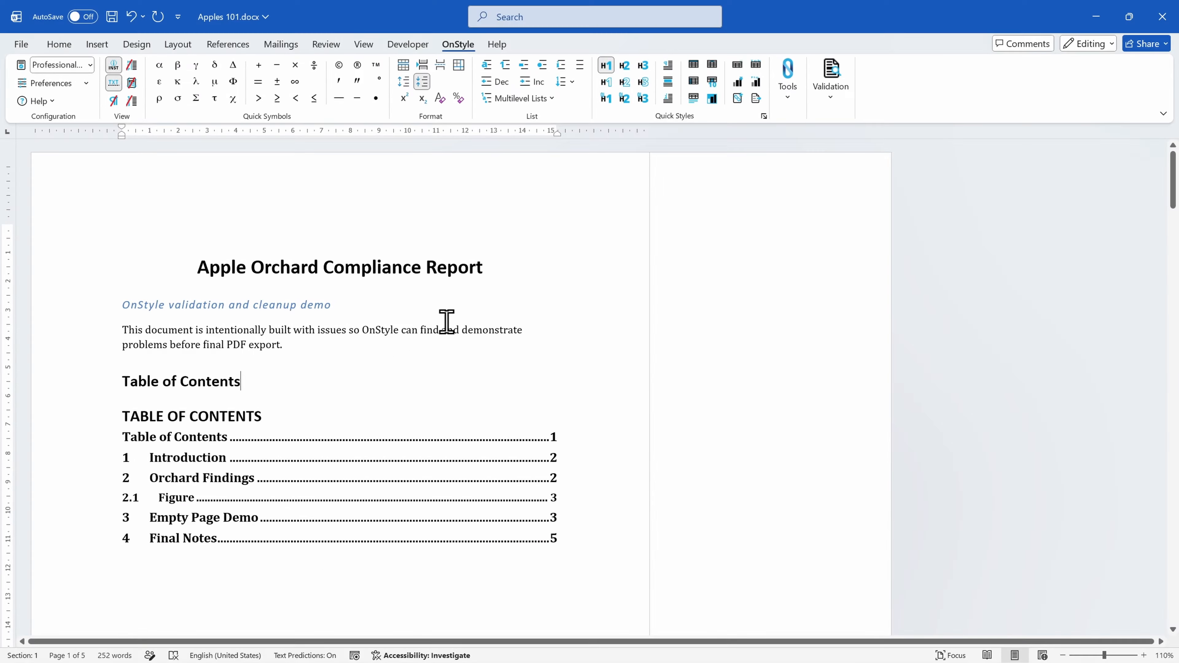
# Update the fields of the Apples 101 document with the OnStyle Update Fields tool.
pyautogui.click(787, 109)
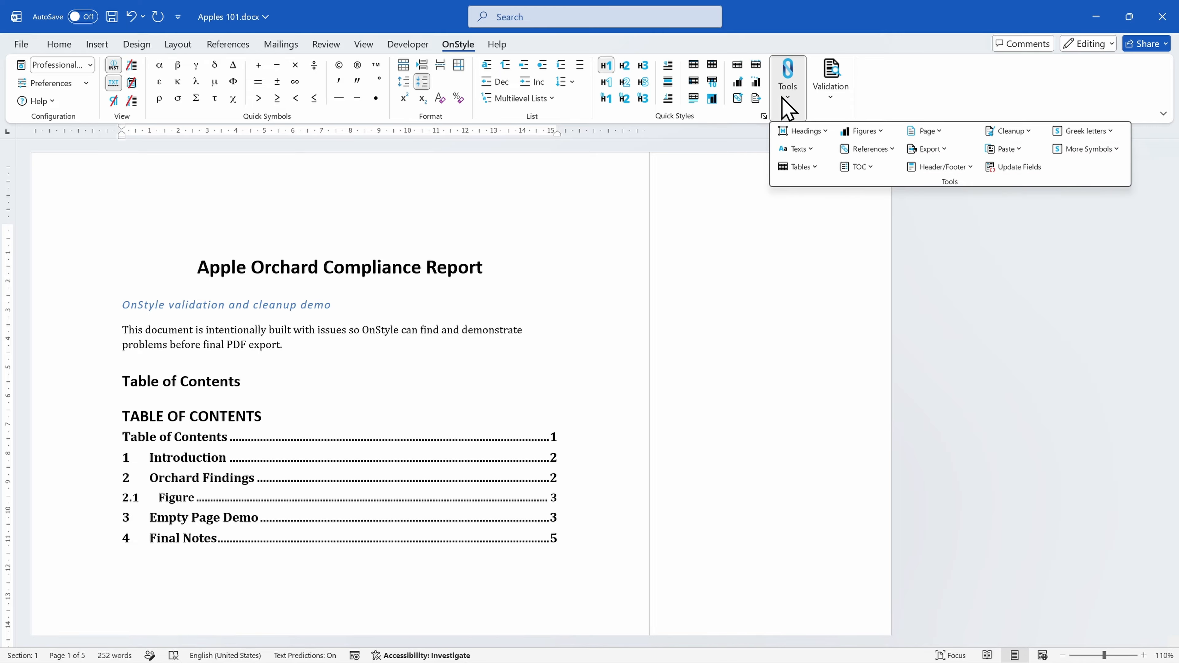
pyautogui.click(1018, 167)
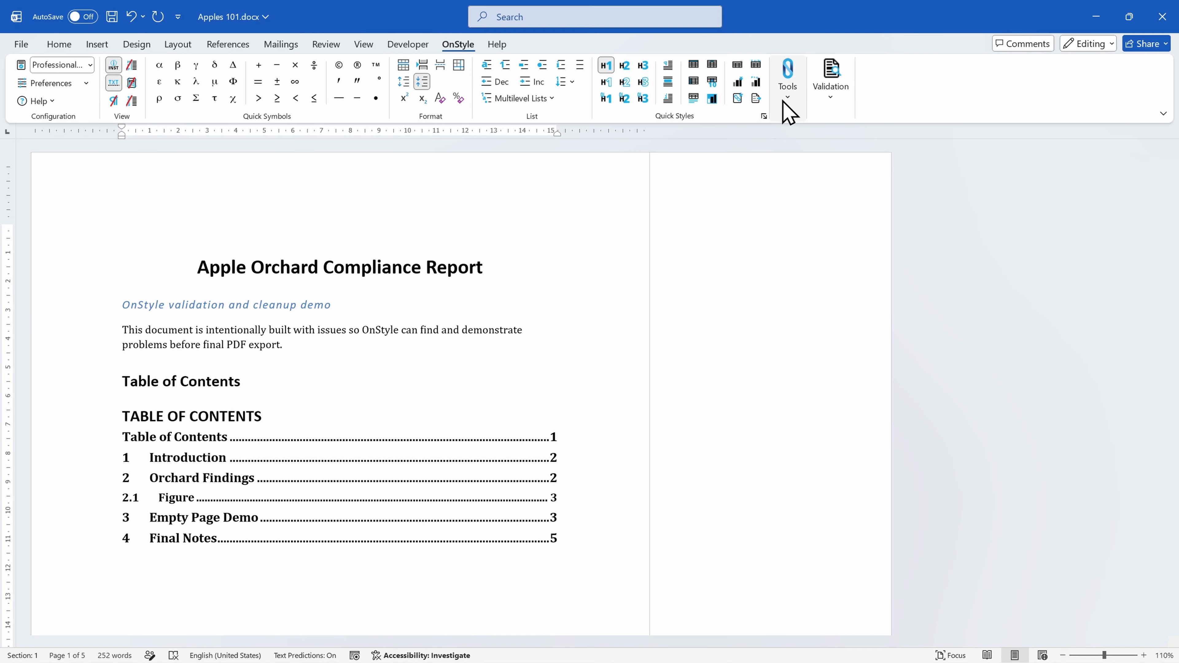
pyautogui.click(786, 93)
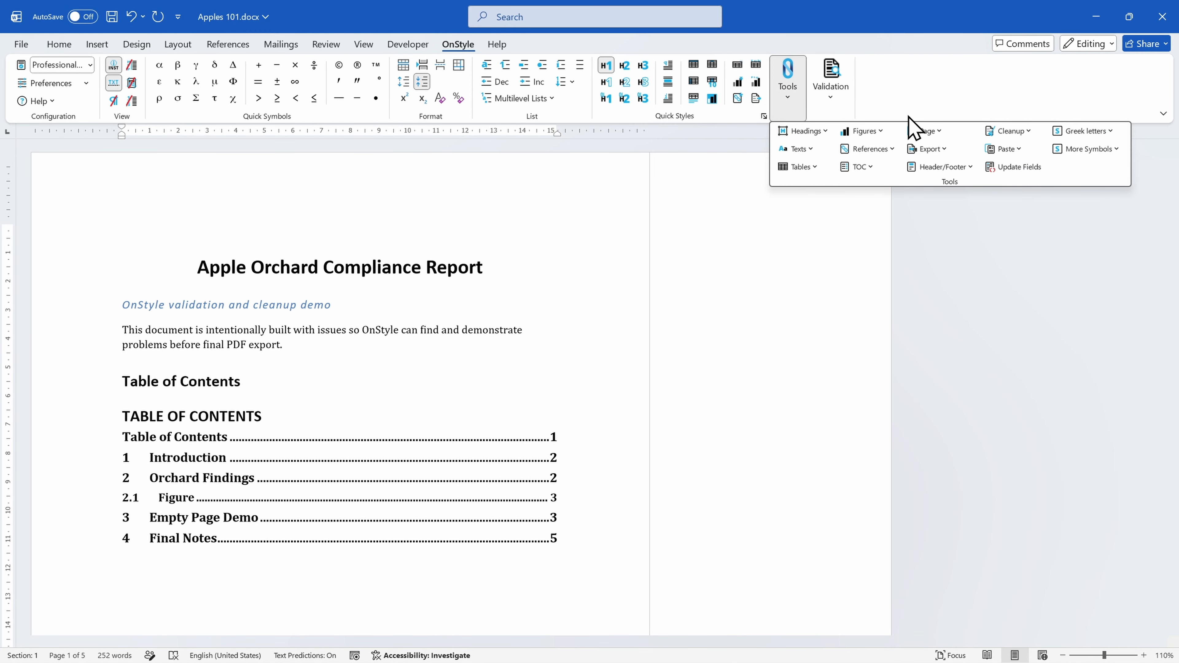
pyautogui.click(1023, 131)
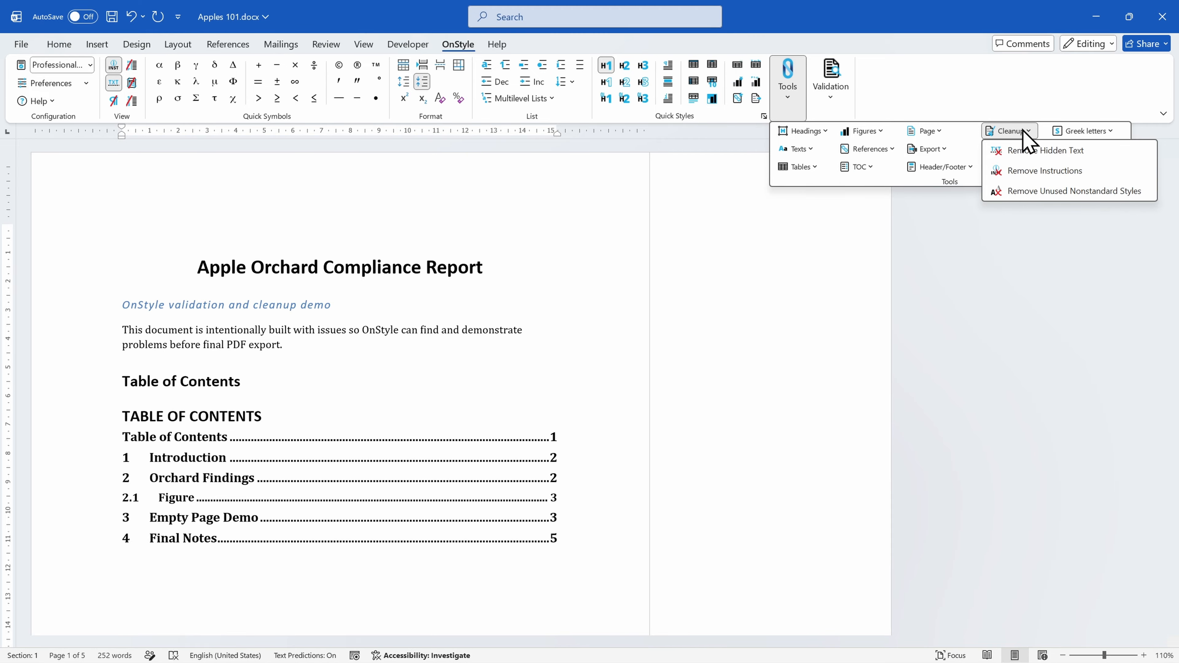
pyautogui.click(1021, 131)
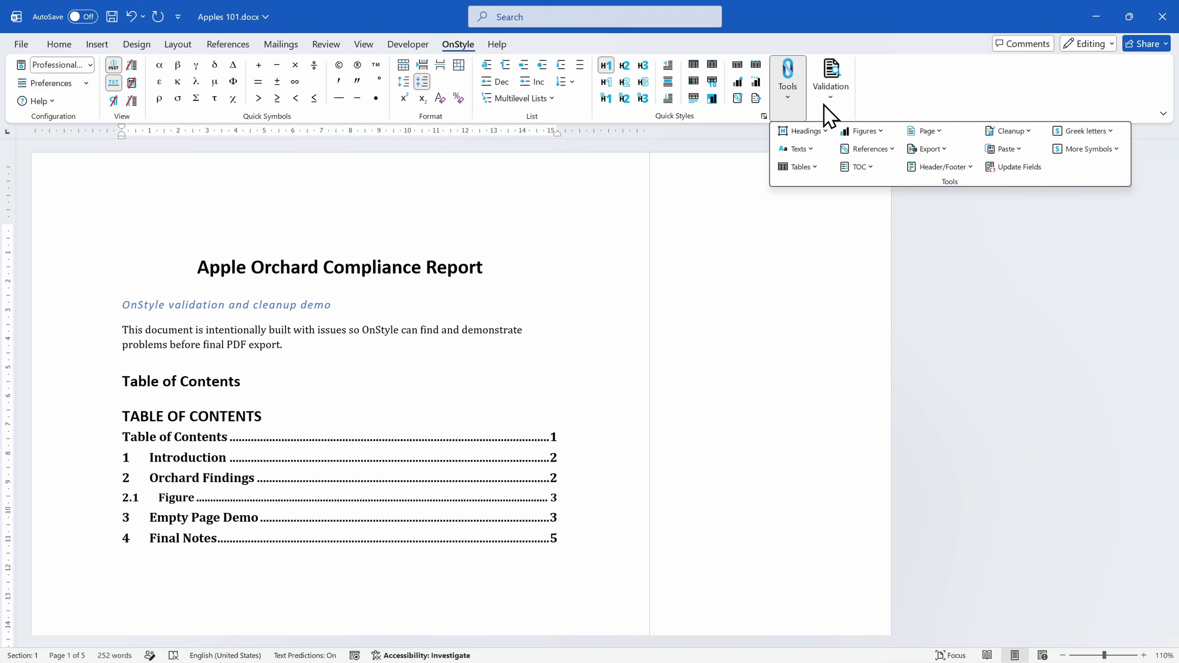
pyautogui.click(788, 110)
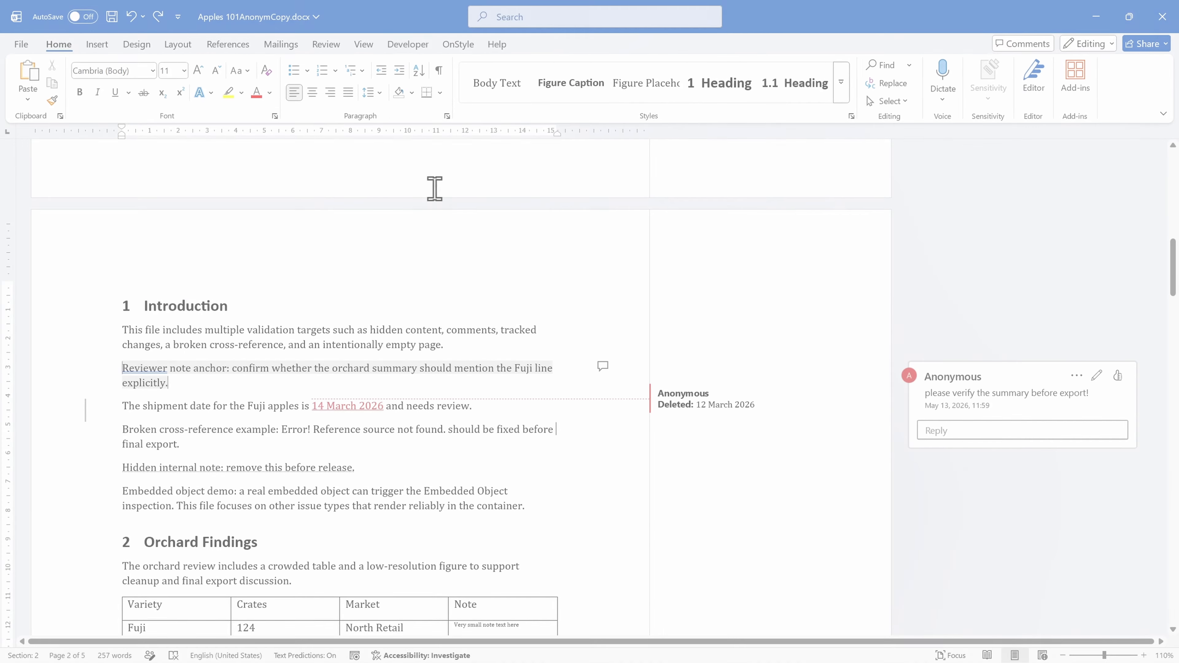
# Hide the comments in the Apples 101AnonymCopy document and set its markup display to No Markup.
pyautogui.click(327, 45)
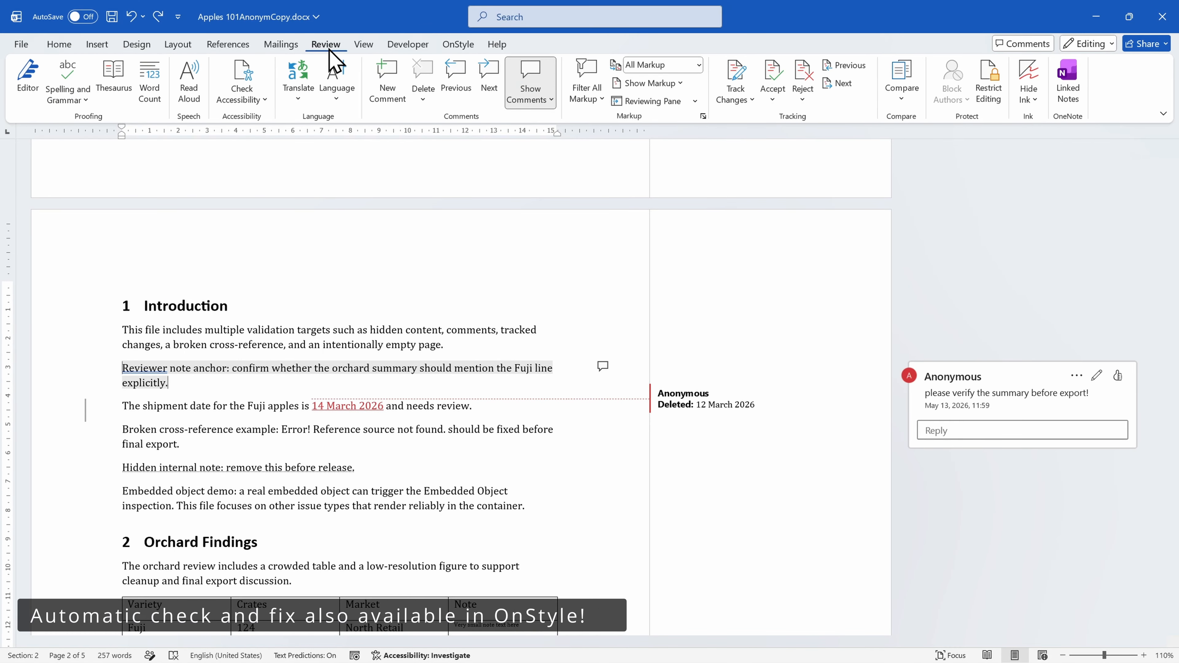
pyautogui.click(529, 77)
pyautogui.click(686, 65)
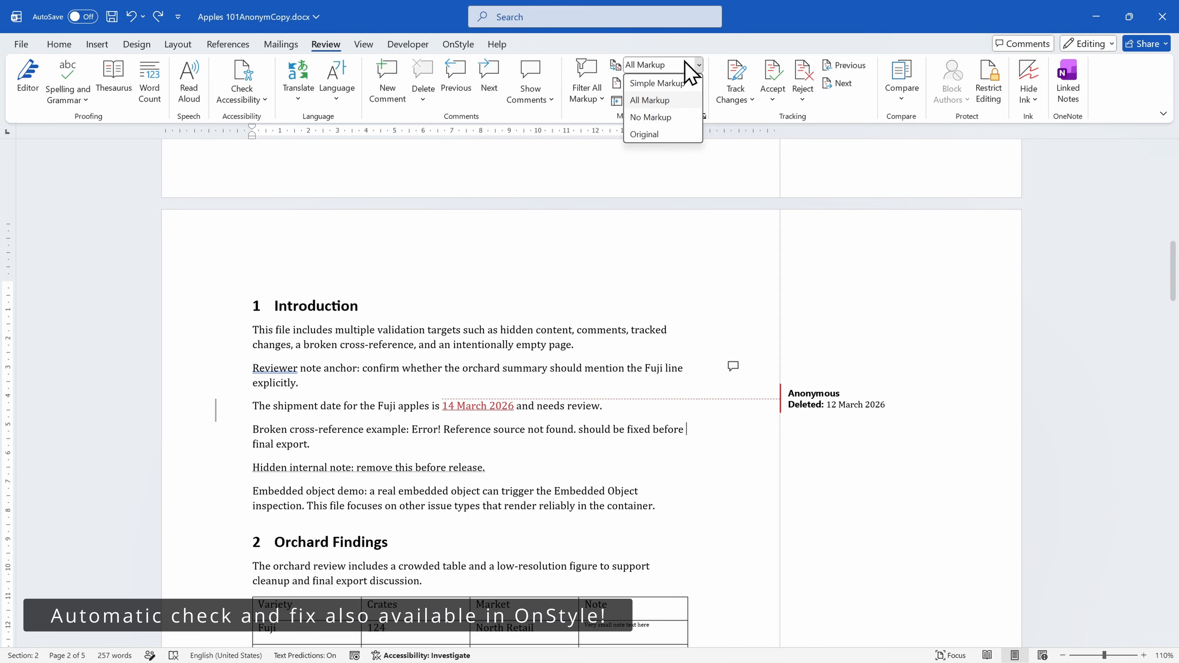
pyautogui.click(684, 120)
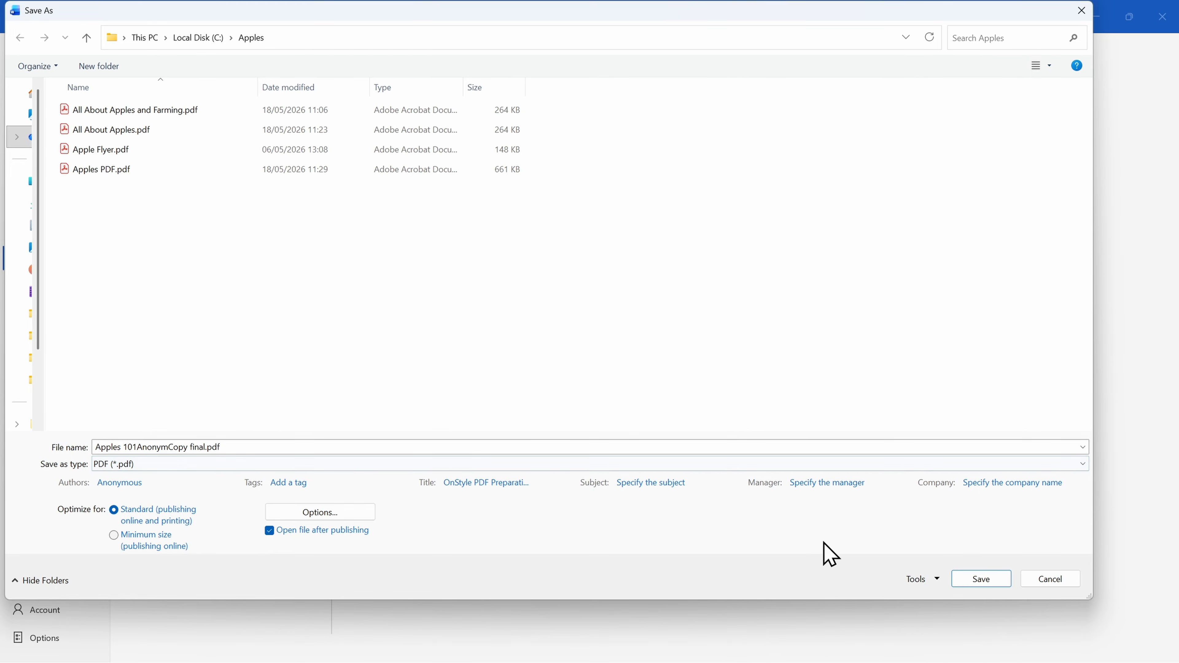
# Save the document as the PDF "Apples 101AnonymCopy final.pdf" in the Apples folder, optimized for Standard publishing and opened after publishing.
pyautogui.click(981, 581)
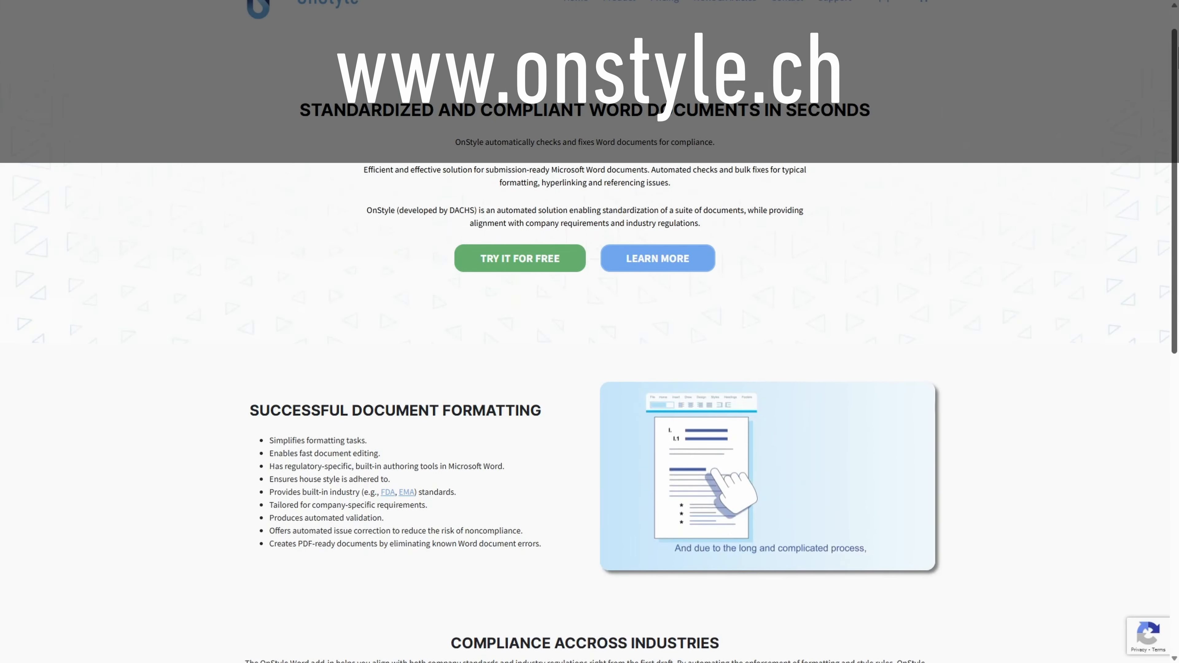
pyautogui.moveTo(1177, 48); pyautogui.dragTo(1178, 213)
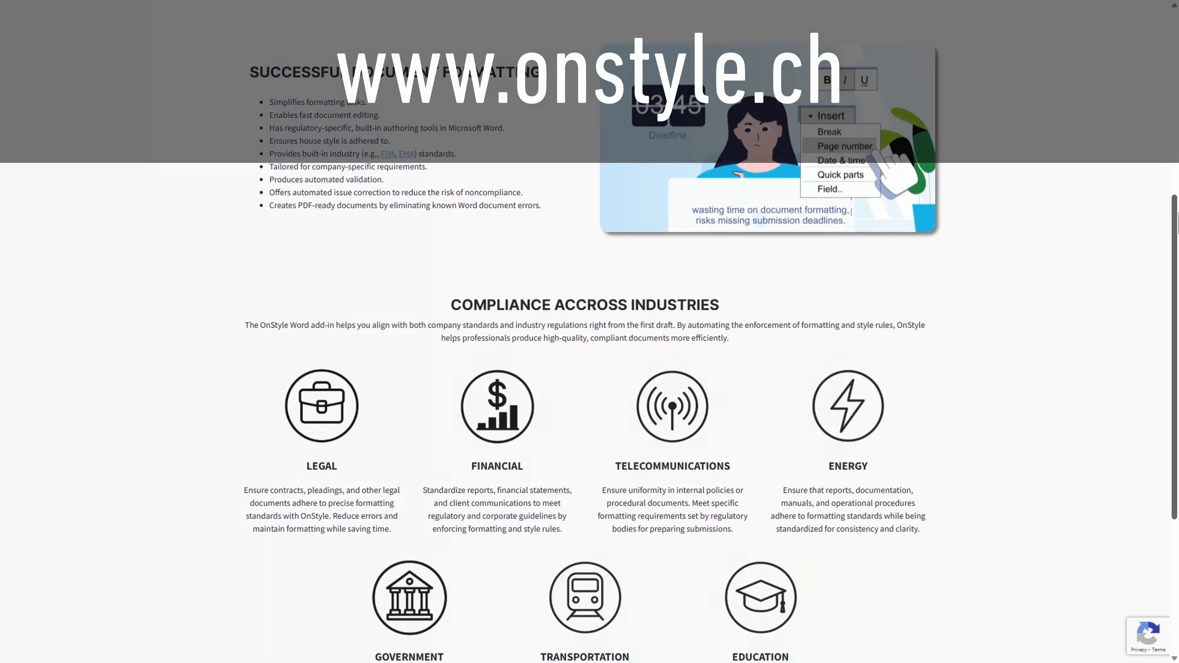
pyautogui.moveTo(1177, 213); pyautogui.dragTo(1178, 228)
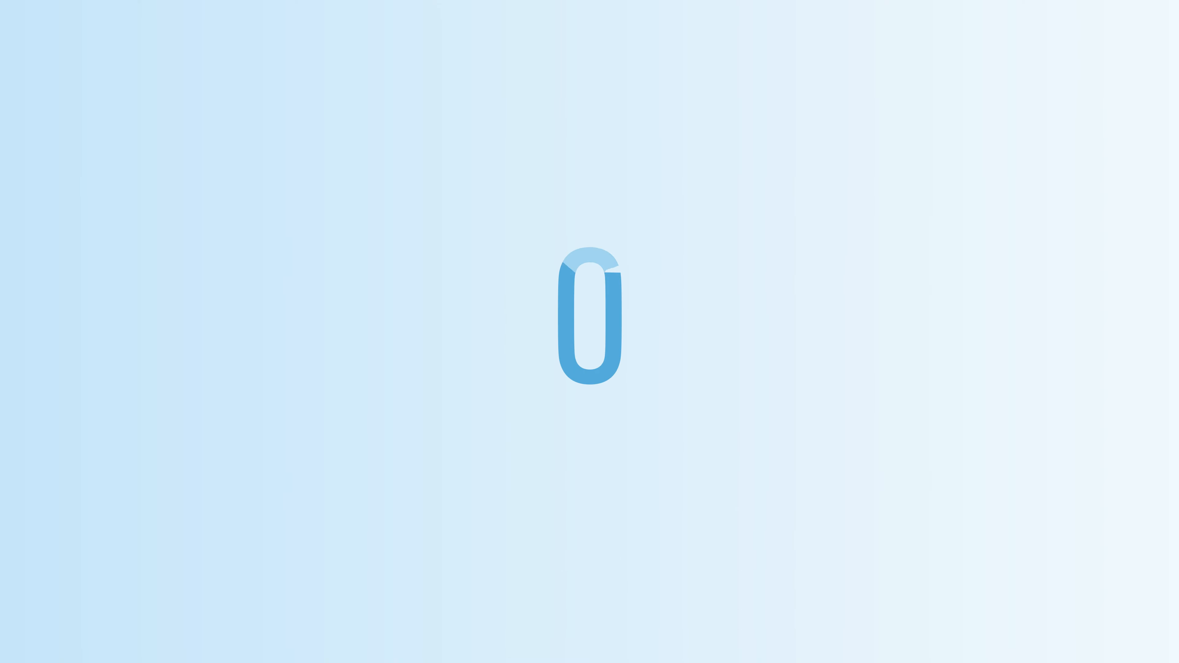